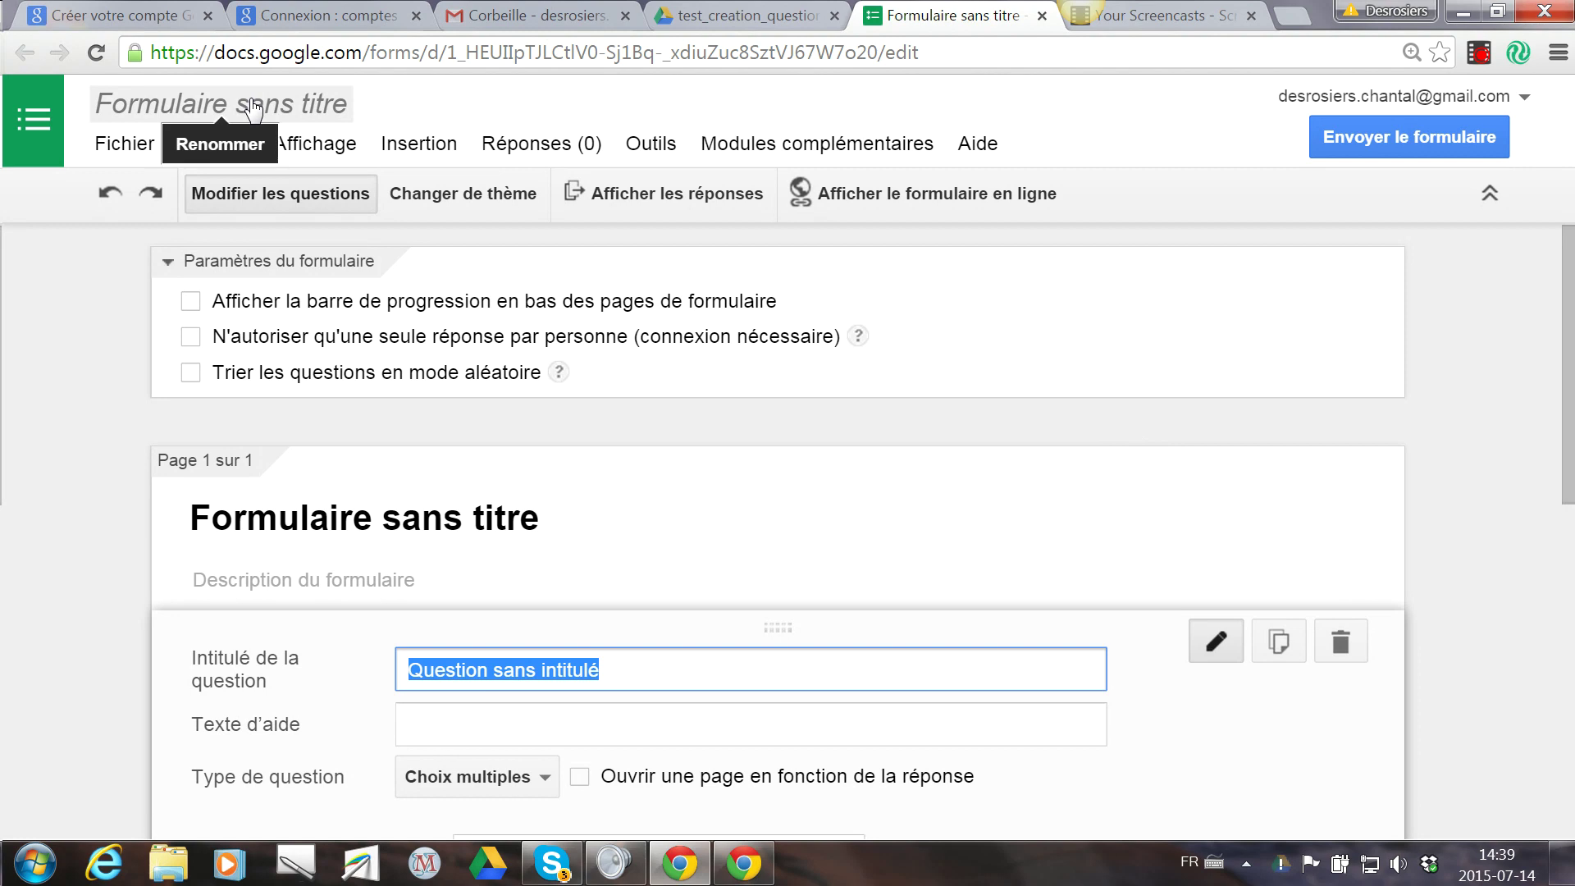
- Rename the untitled form as "Sondage pour les enseignants"
{"action": "left_click", "coordinate": [251, 108]}
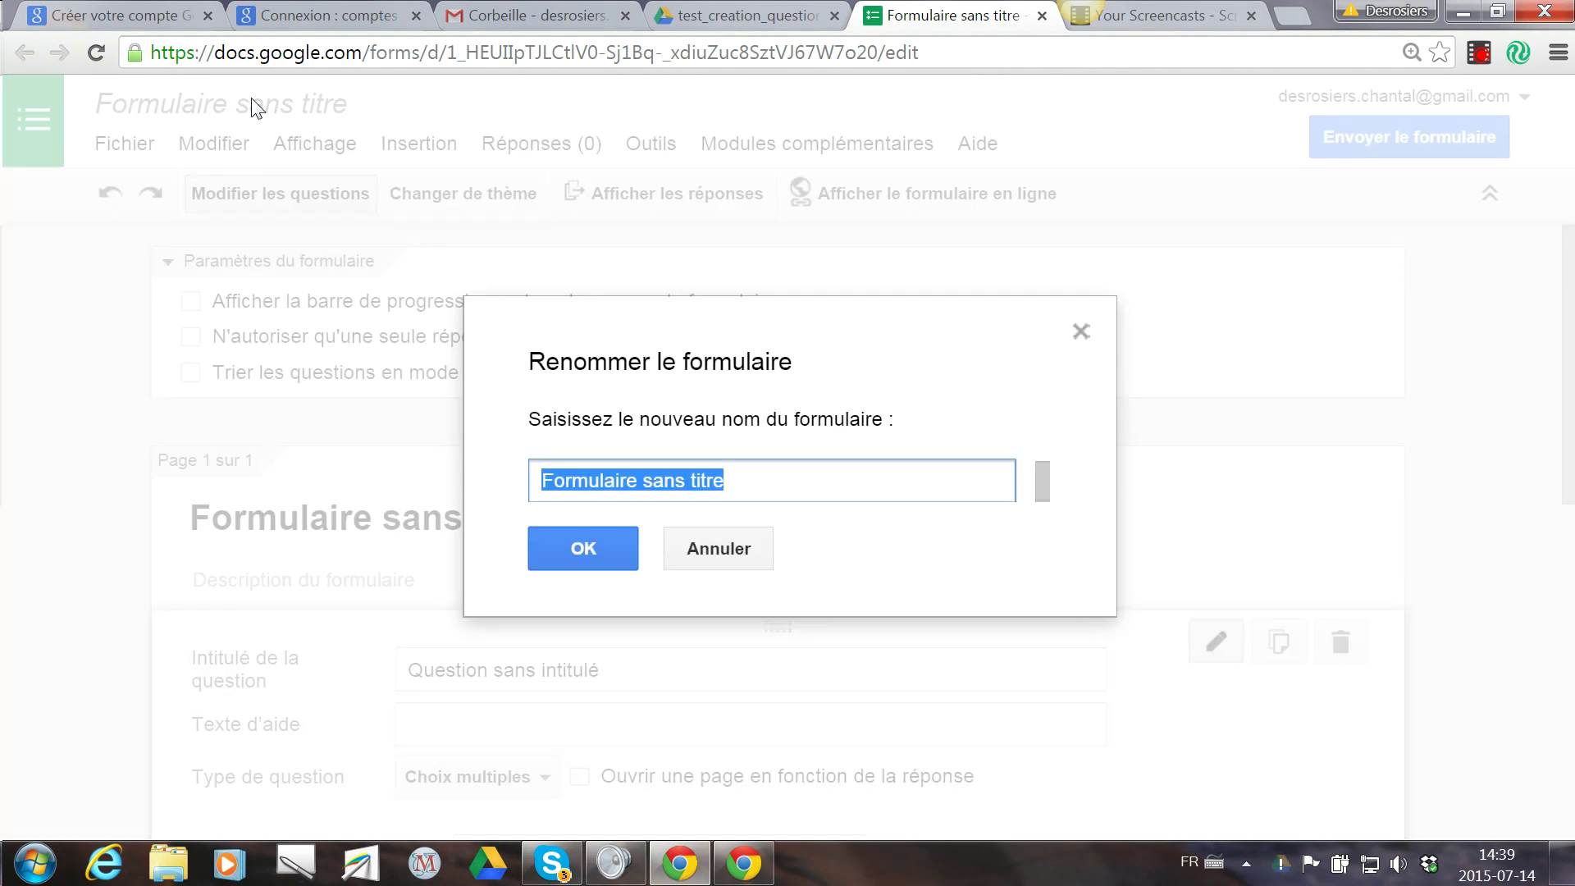
{"action": "left_click", "coordinate": [733, 481]}
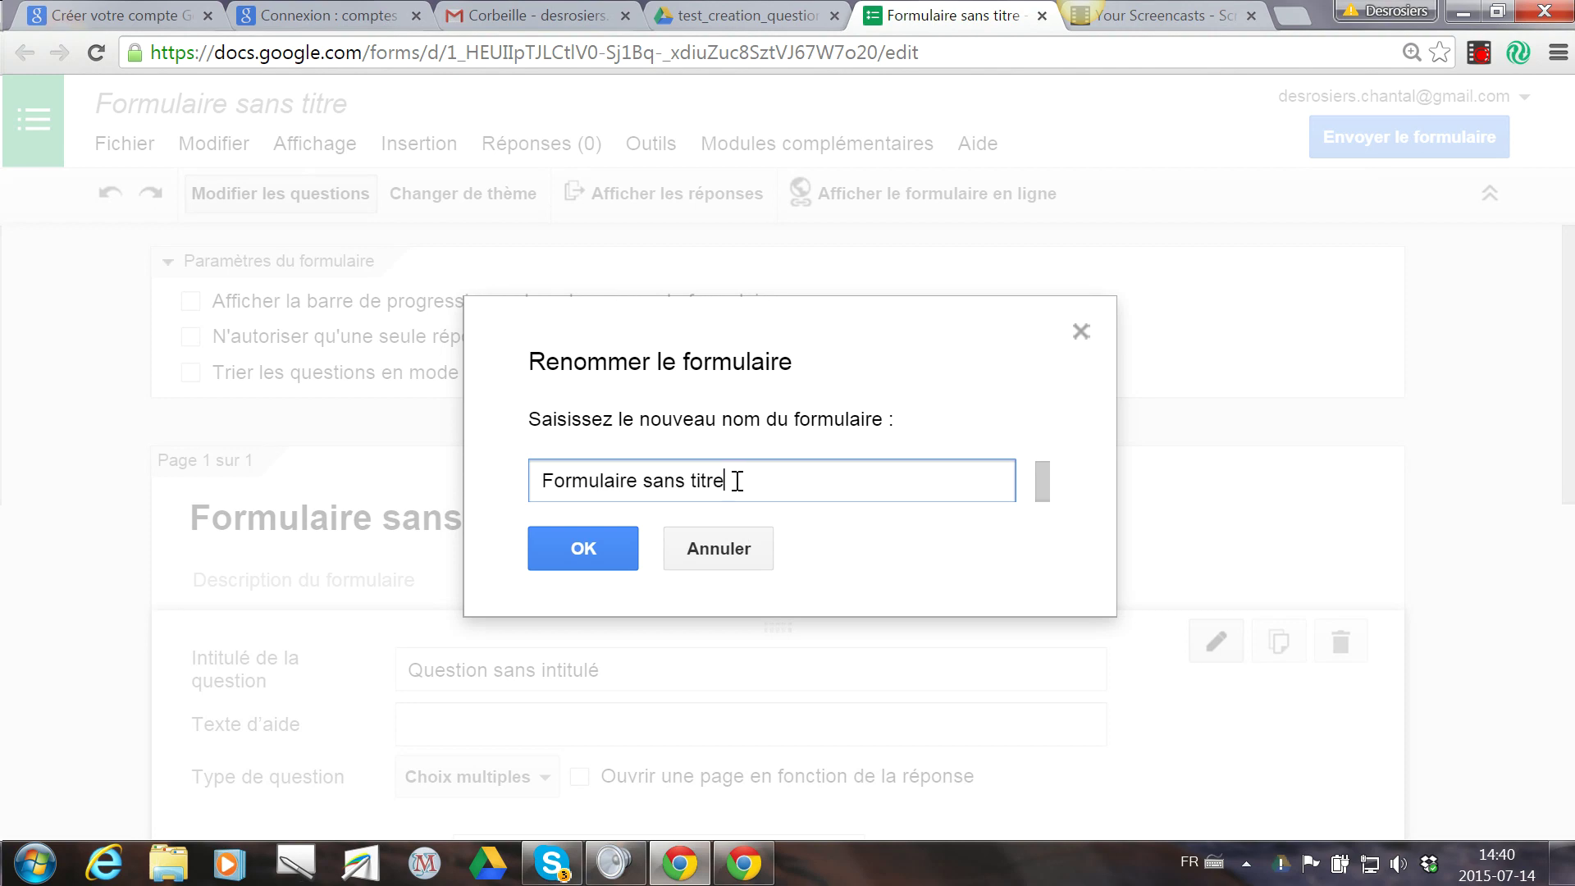
{"action": "left_click_drag", "start_coordinate": [731, 482], "coordinate": [508, 490]}
{"action": "type", "text": "Sonda"}
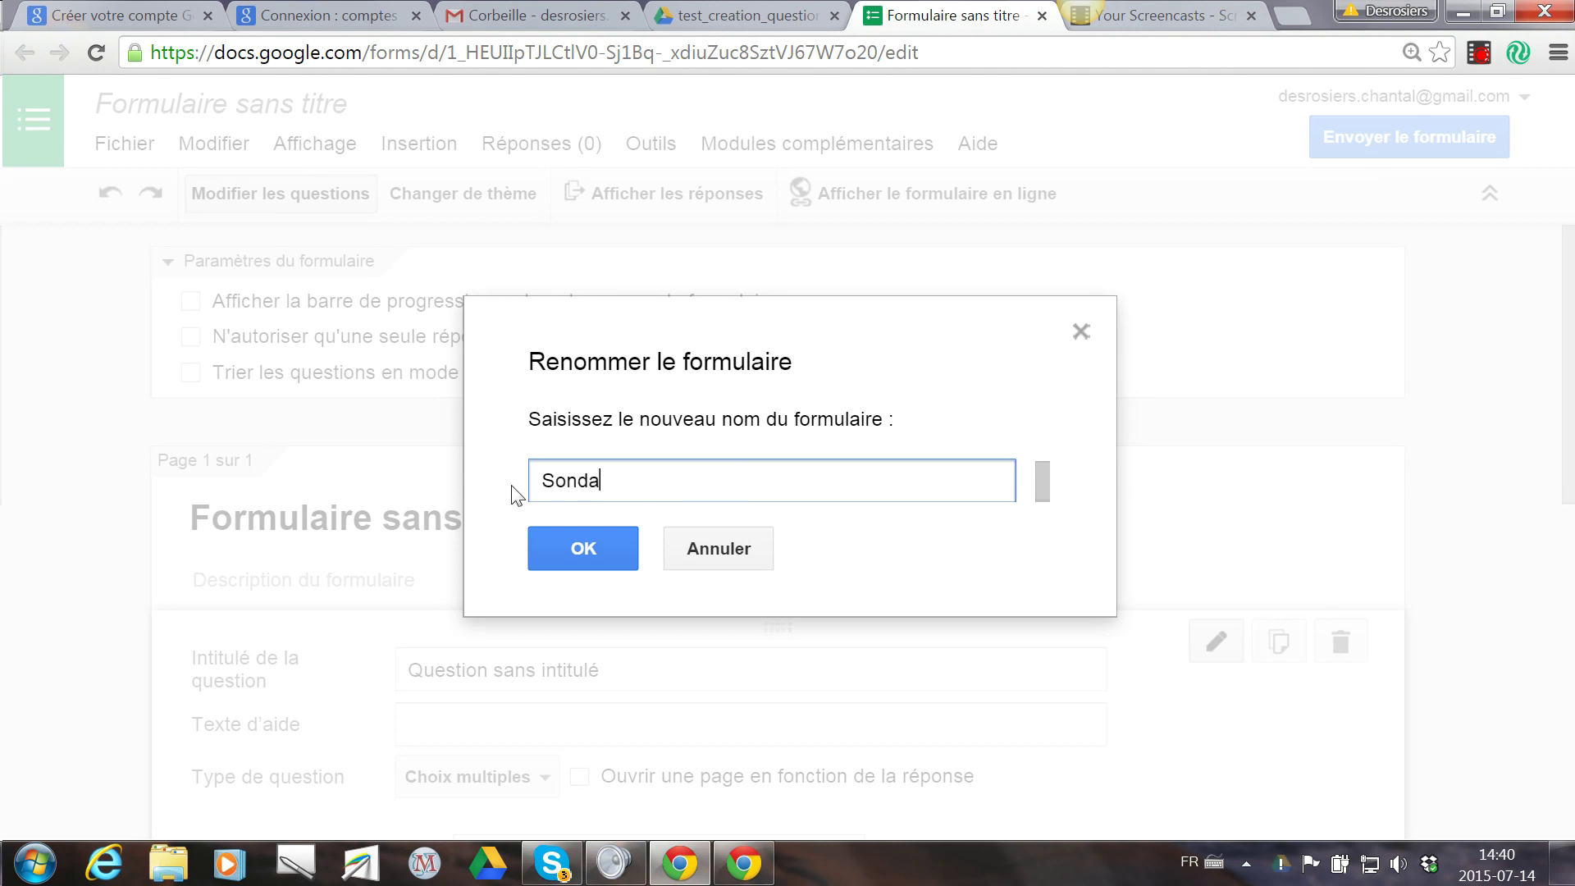
{"action": "type", "text": "ge pour les ensiegnant"}
{"action": "key", "text": "BackSpace"}
{"action": "key", "text": "BackSpace"}
{"action": "key", "text": "BackSpace"}
{"action": "key", "text": "BackSpace"}
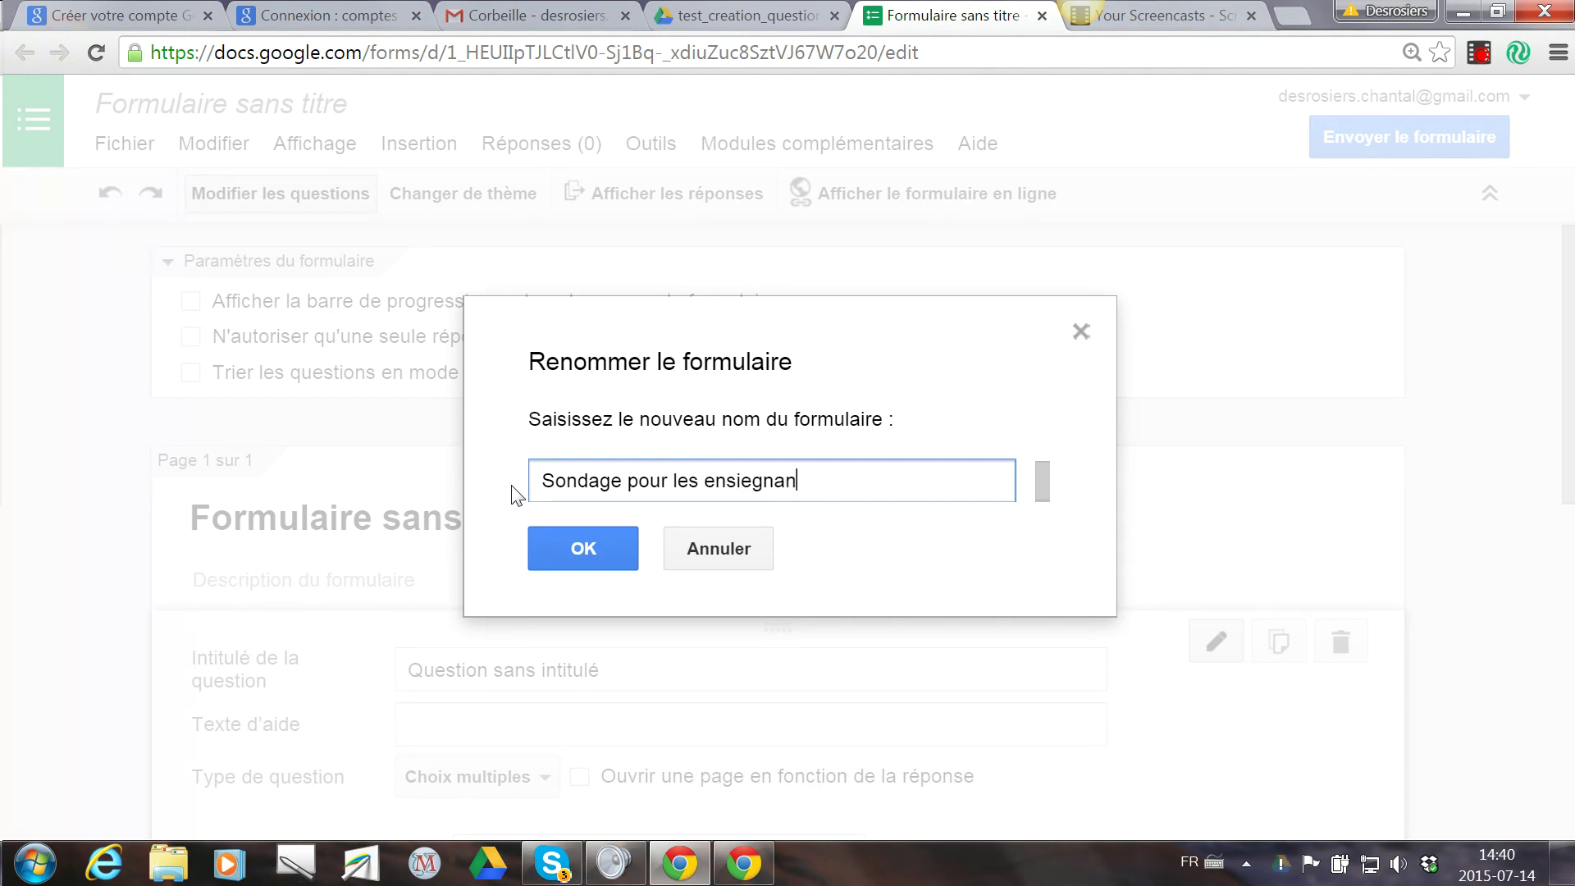
{"action": "key", "text": "BackSpace"}
{"action": "key", "text": "BackSpace"}
{"action": "key", "text": "BackSpace"}
{"action": "type", "text": "eignatn"}
{"action": "key", "text": "BackSpace"}
{"action": "key", "text": "BackSpace"}
{"action": "type", "text": "nts"}
{"action": "left_click", "coordinate": [588, 554]}
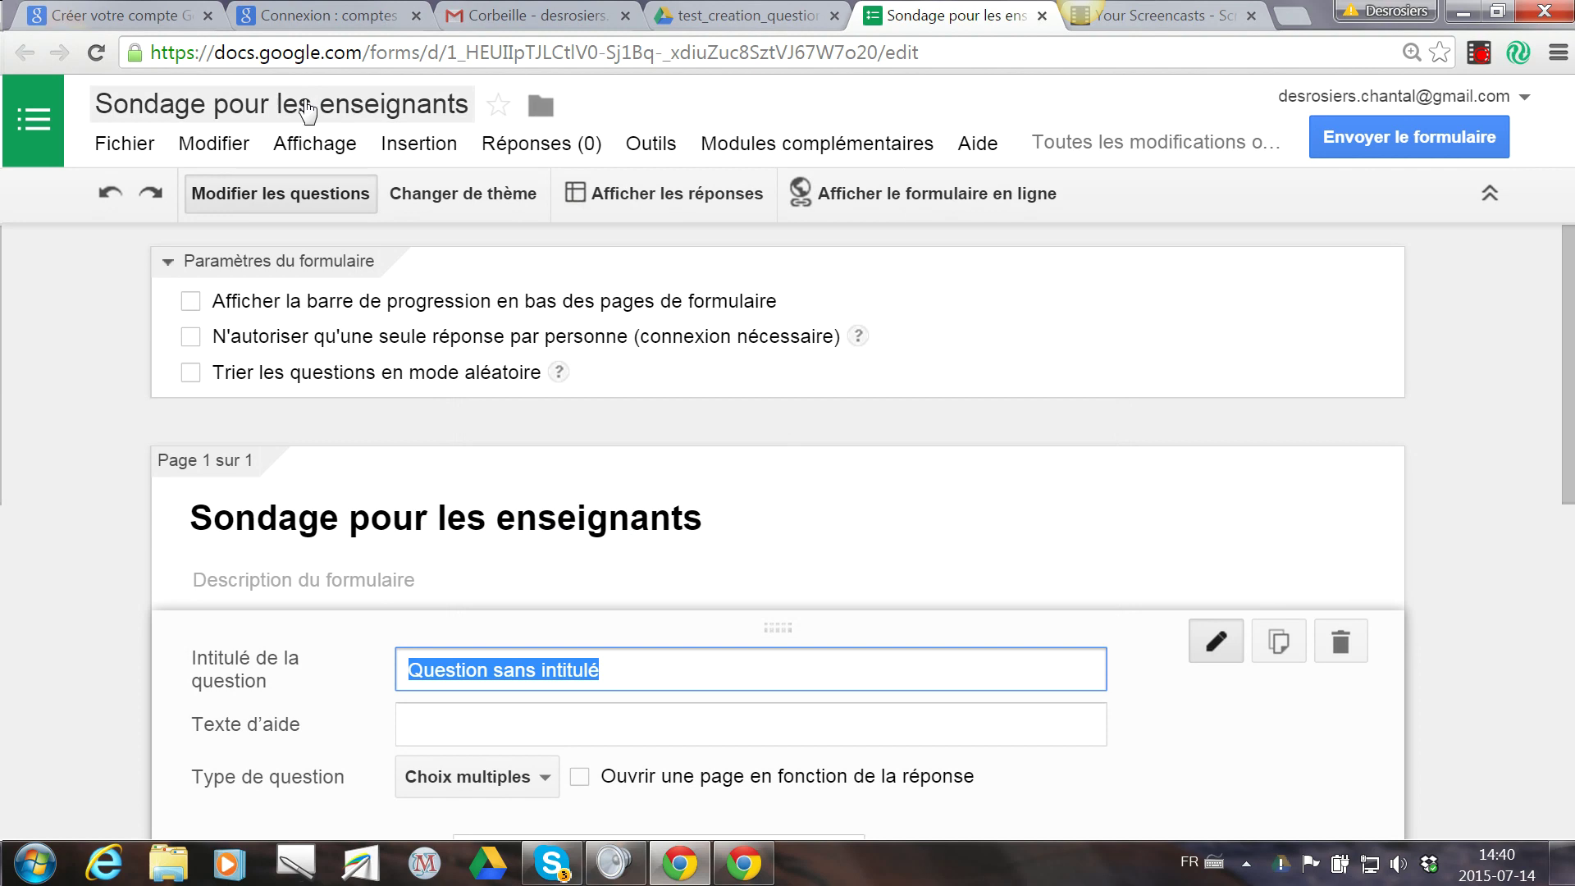
- Check the responses spreadsheet and the form from the test_creation_questionnaire Drive folder, closing each one, and return to the form editor
{"action": "left_click", "coordinate": [786, 10]}
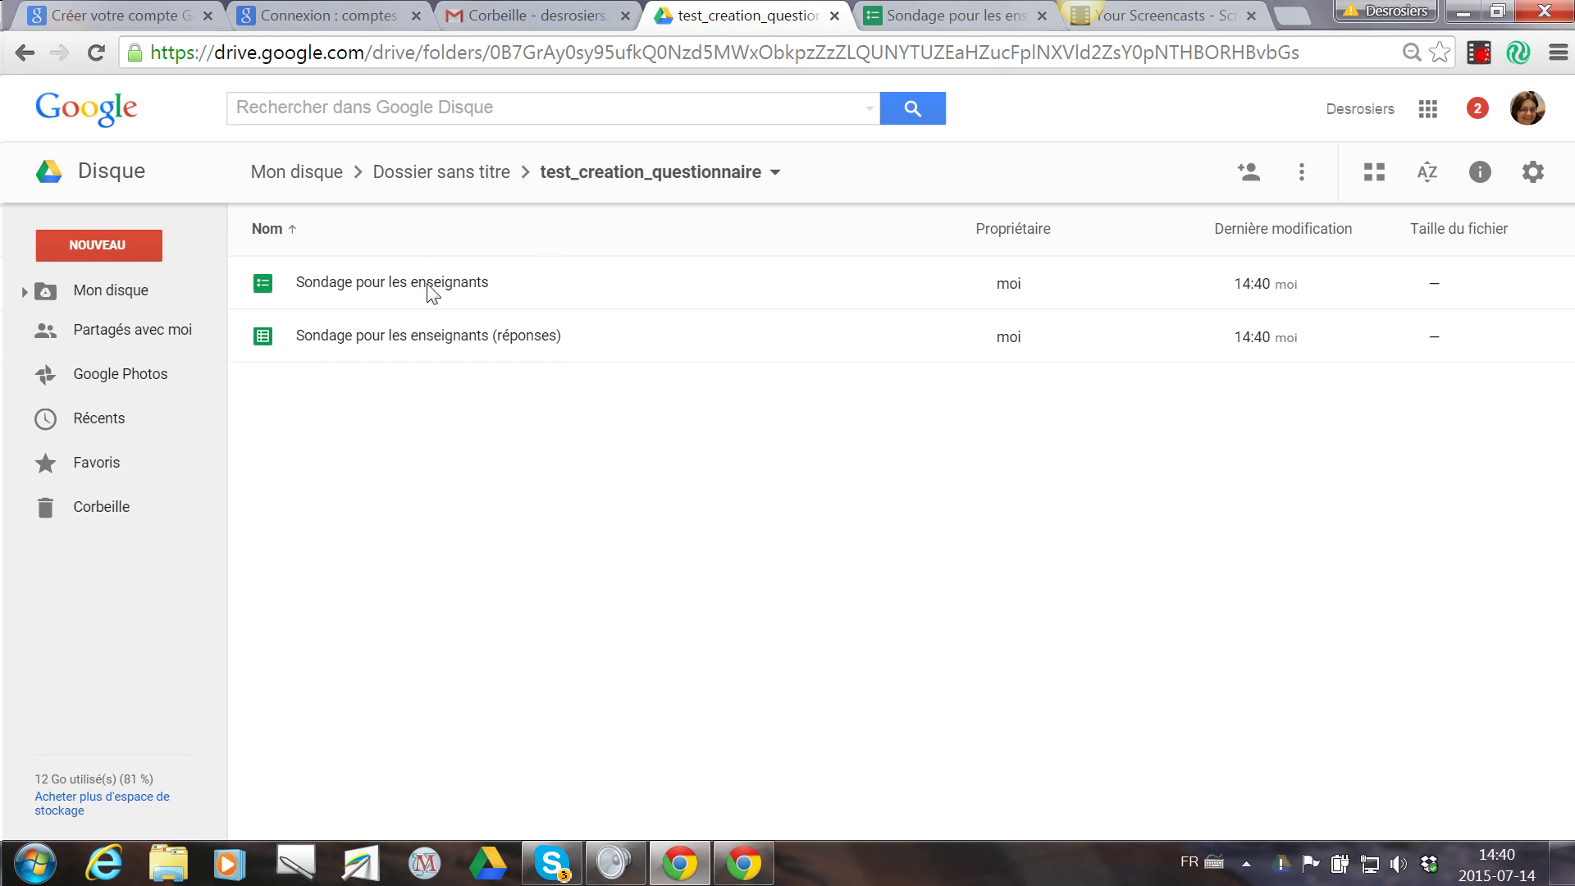
{"action": "double_click", "coordinate": [419, 340]}
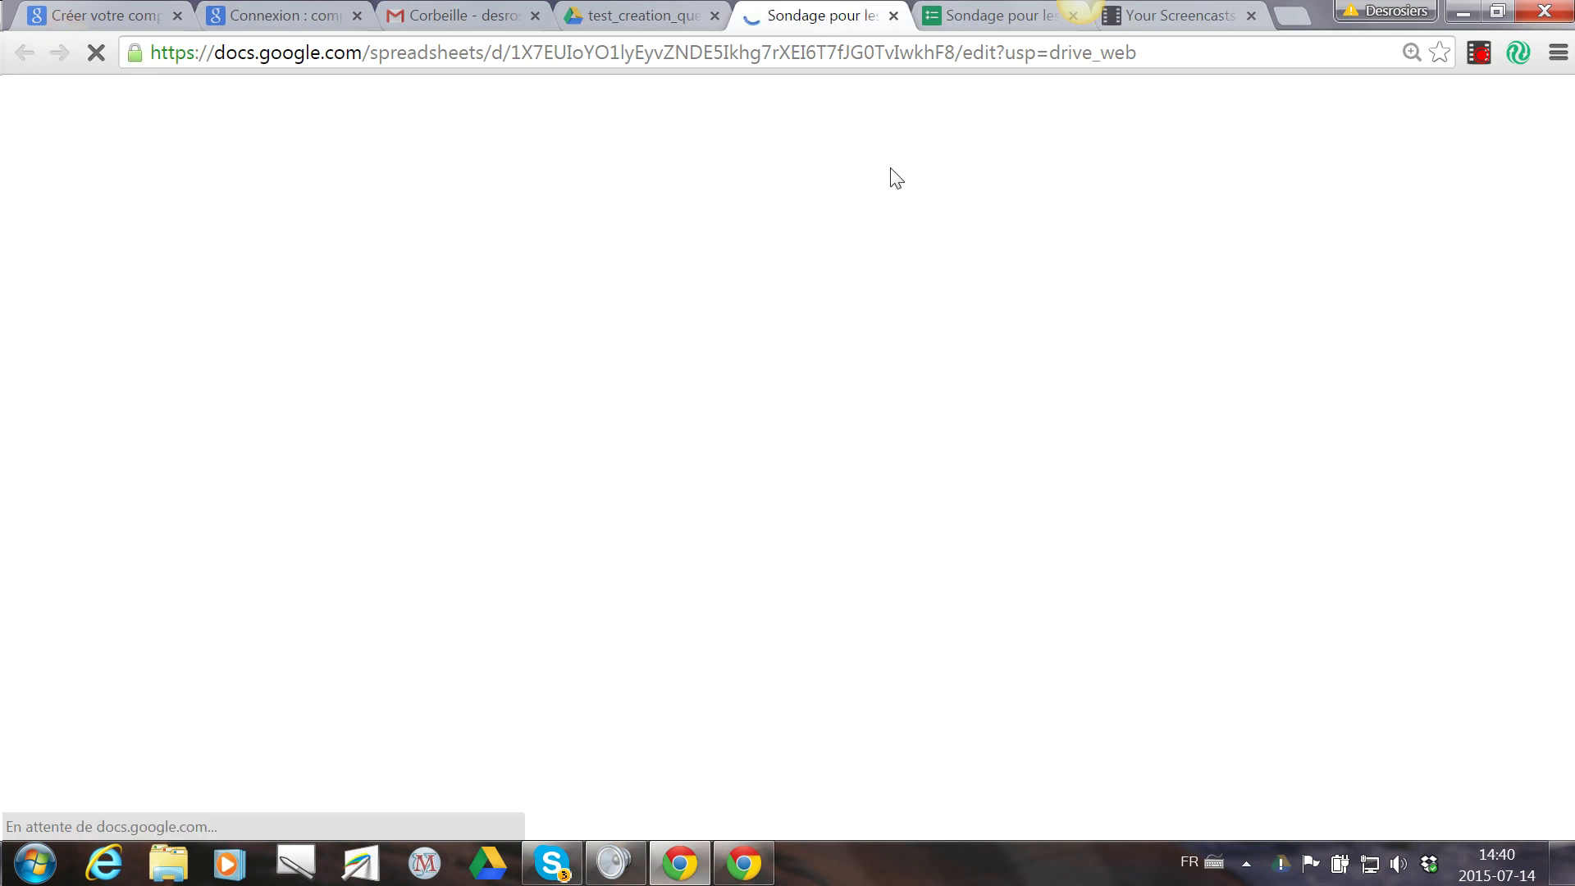
{"action": "left_click", "coordinate": [894, 16]}
{"action": "double_click", "coordinate": [355, 282]}
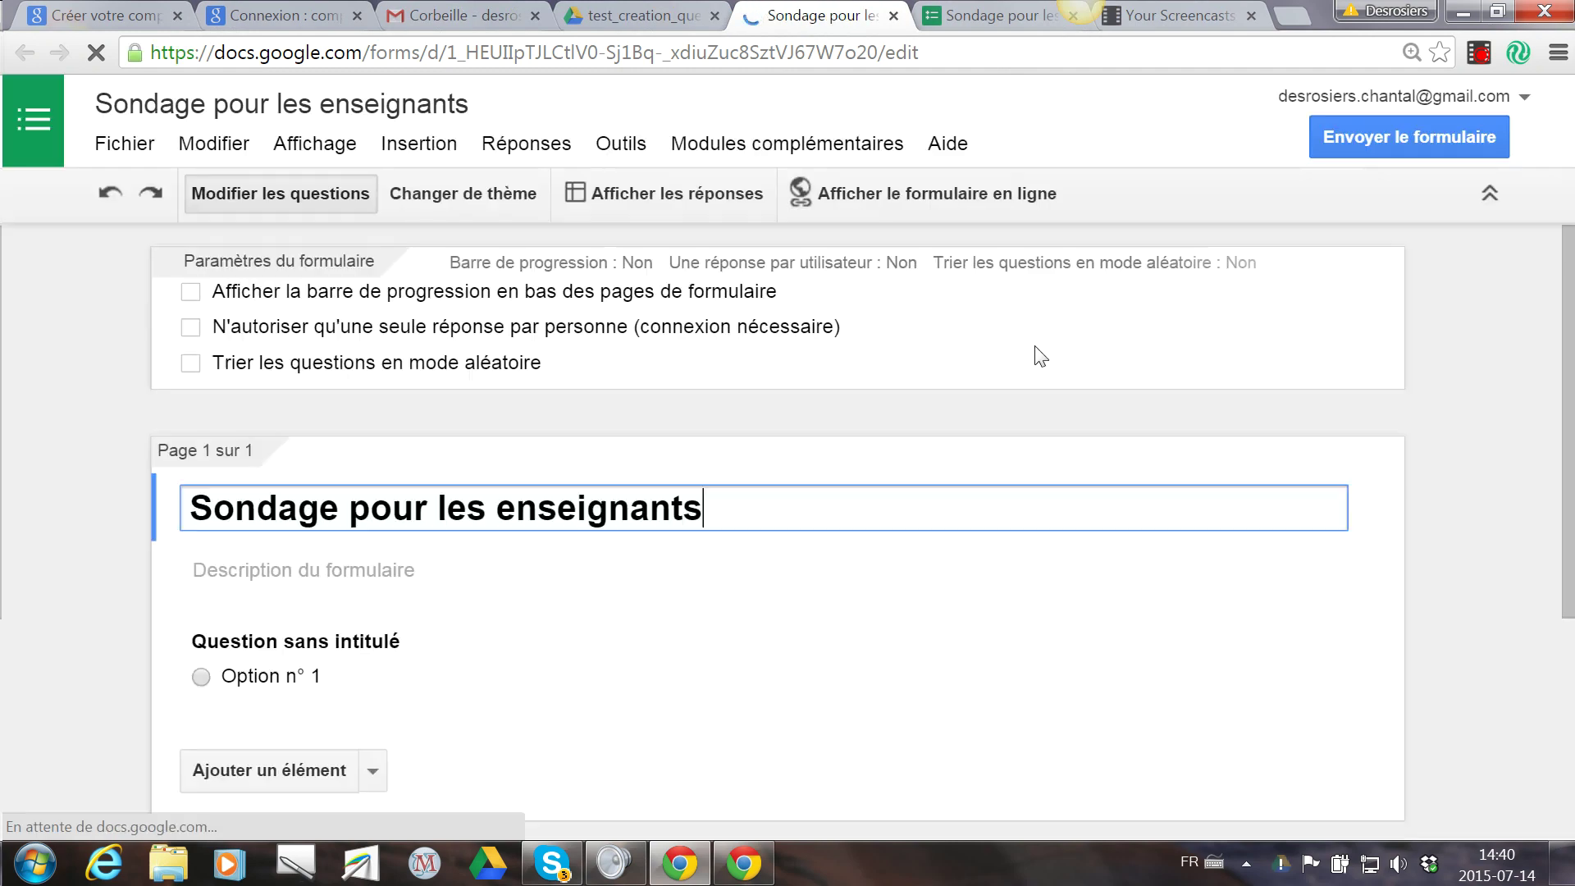
{"action": "left_click", "coordinate": [893, 15]}
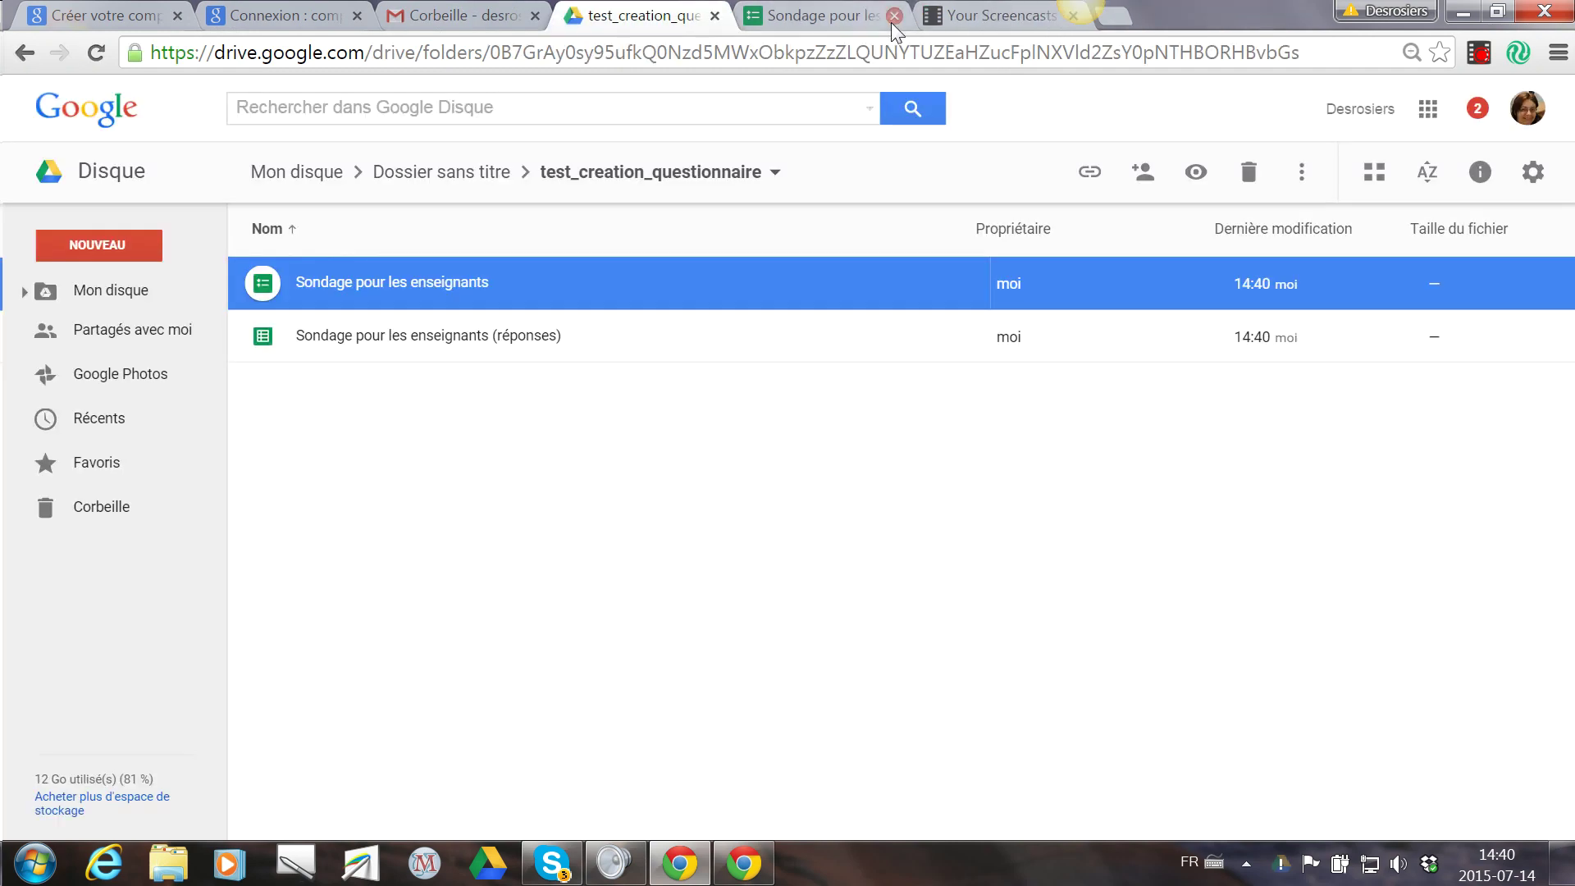
{"action": "left_click", "coordinate": [853, 17]}
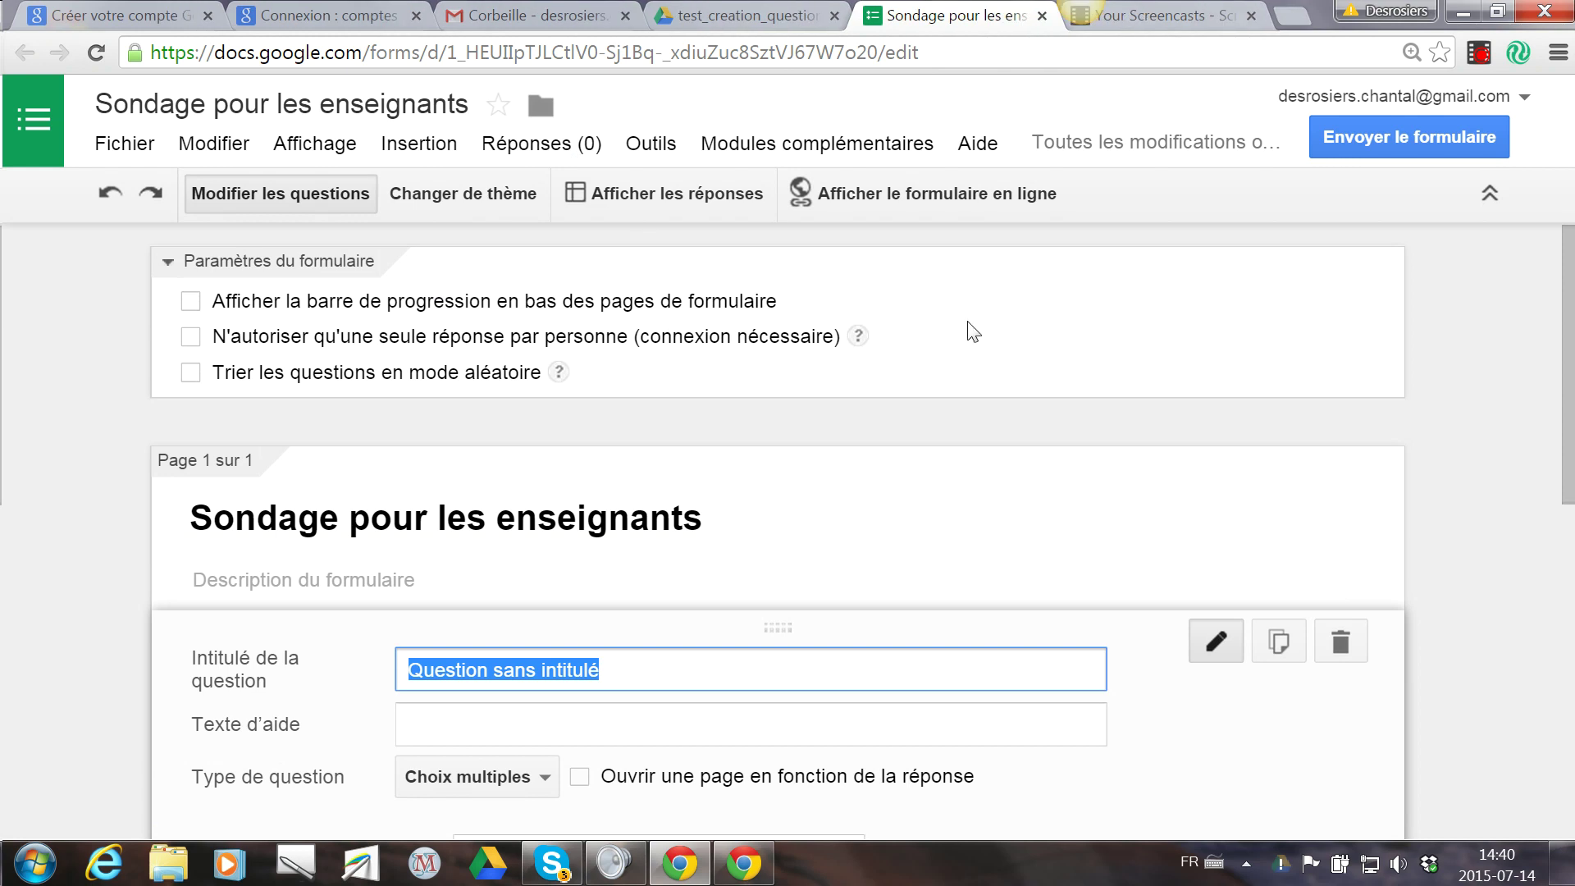
- Replace the first question's placeholder title with "Quel est votre département ?"
{"action": "scroll", "coordinate": [1113, 376], "scroll_direction": "down", "scroll_amount": 6}
{"action": "scroll", "coordinate": [1114, 376], "scroll_direction": "up", "scroll_amount": 5}
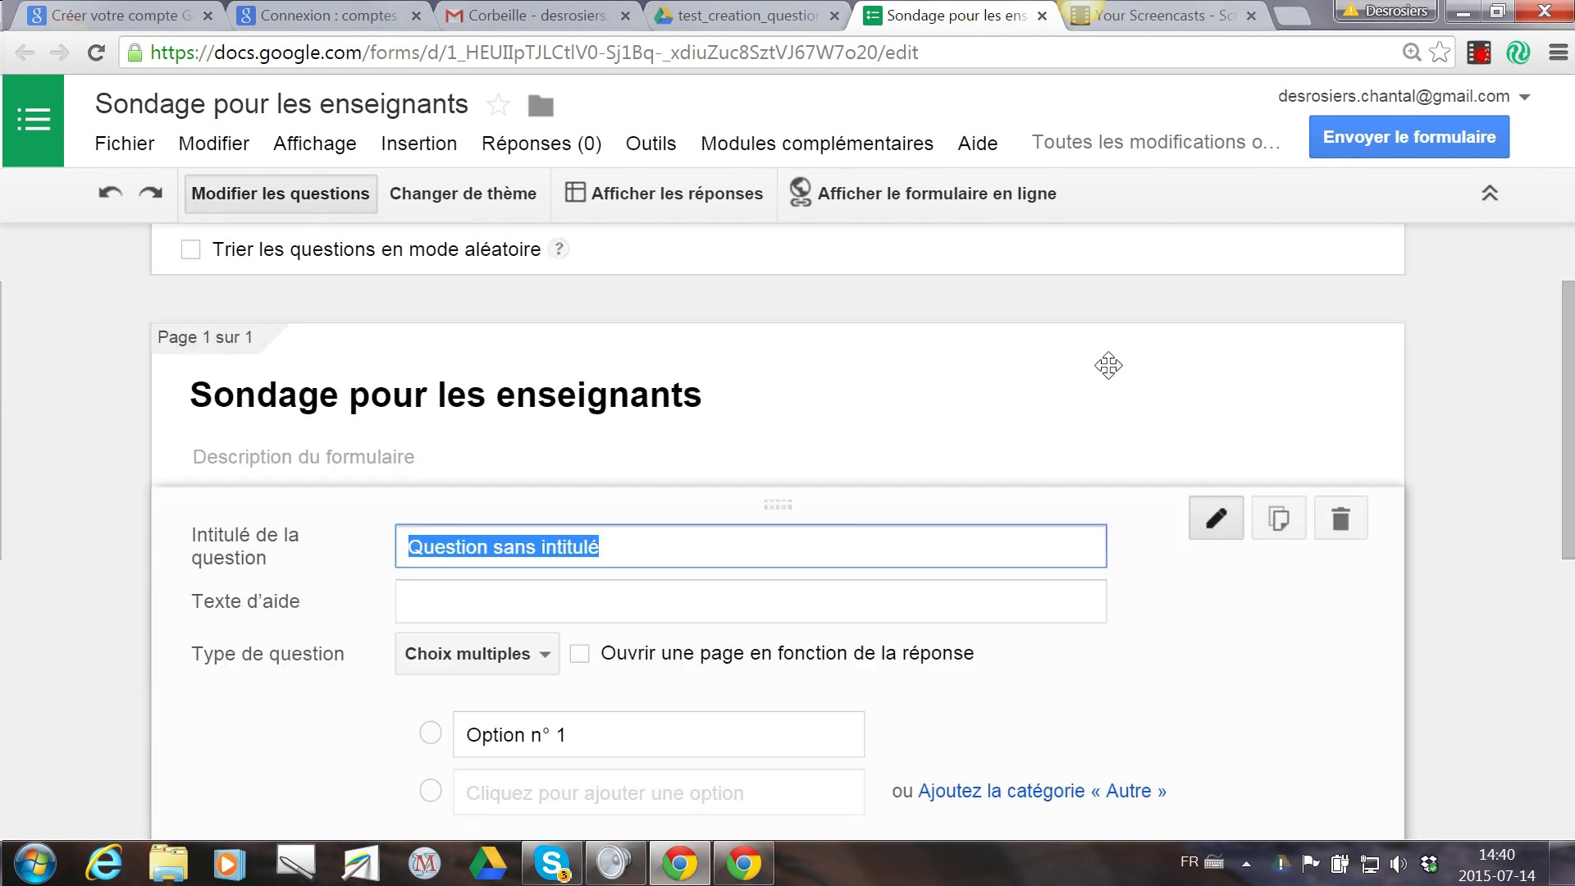
{"action": "scroll", "coordinate": [1105, 362], "scroll_direction": "down", "scroll_amount": 3}
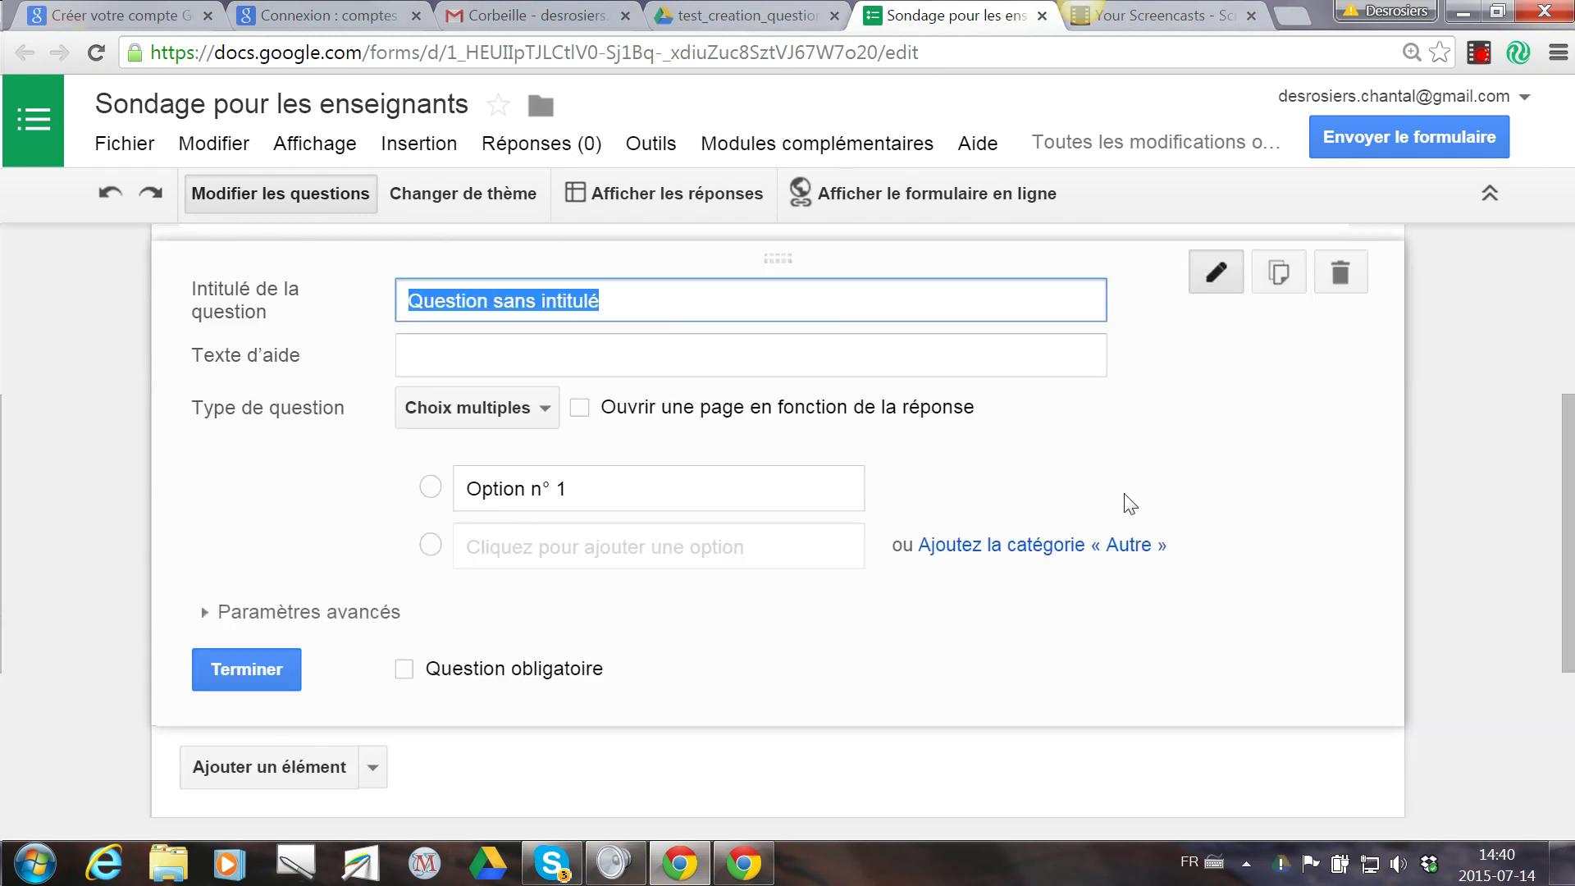
{"action": "left_click", "coordinate": [621, 302]}
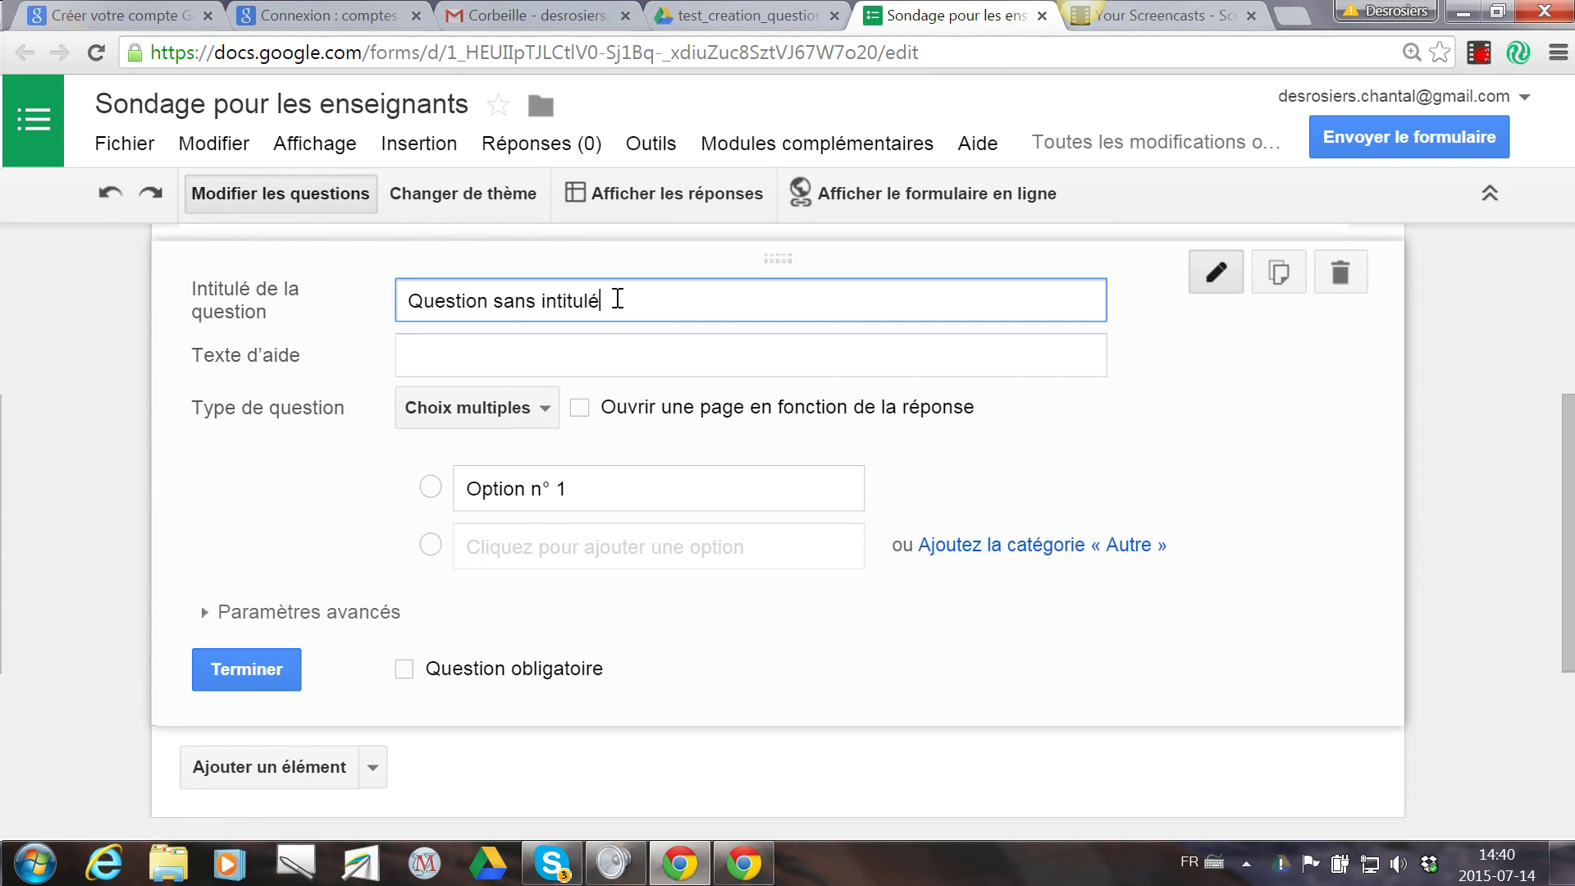
{"action": "left_click_drag", "start_coordinate": [622, 302], "coordinate": [369, 303]}
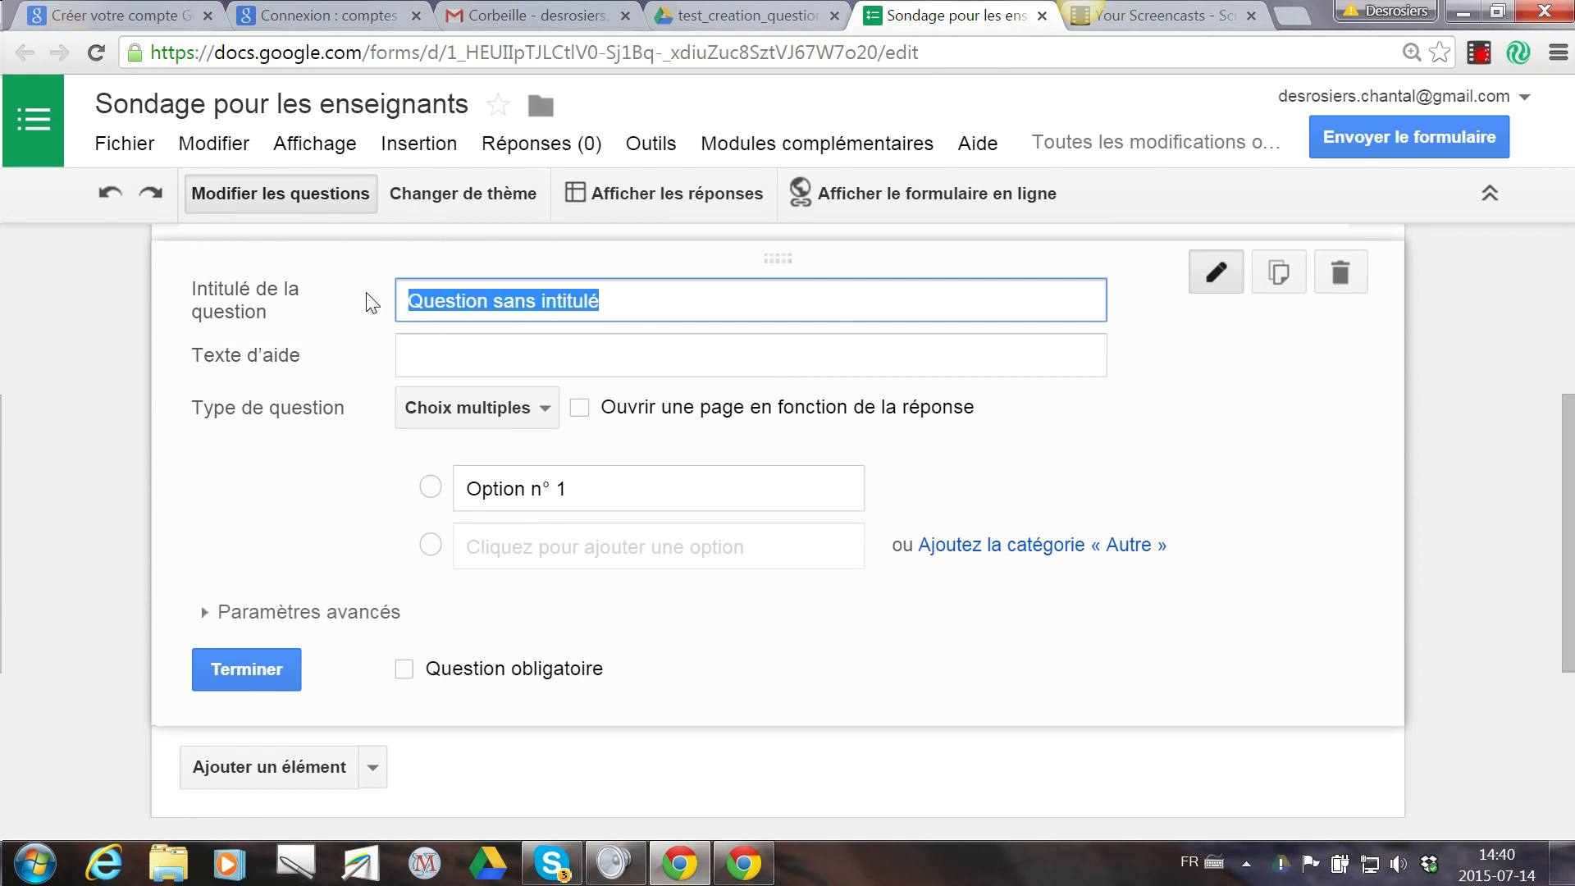
{"action": "type", "text": "Quel est "}
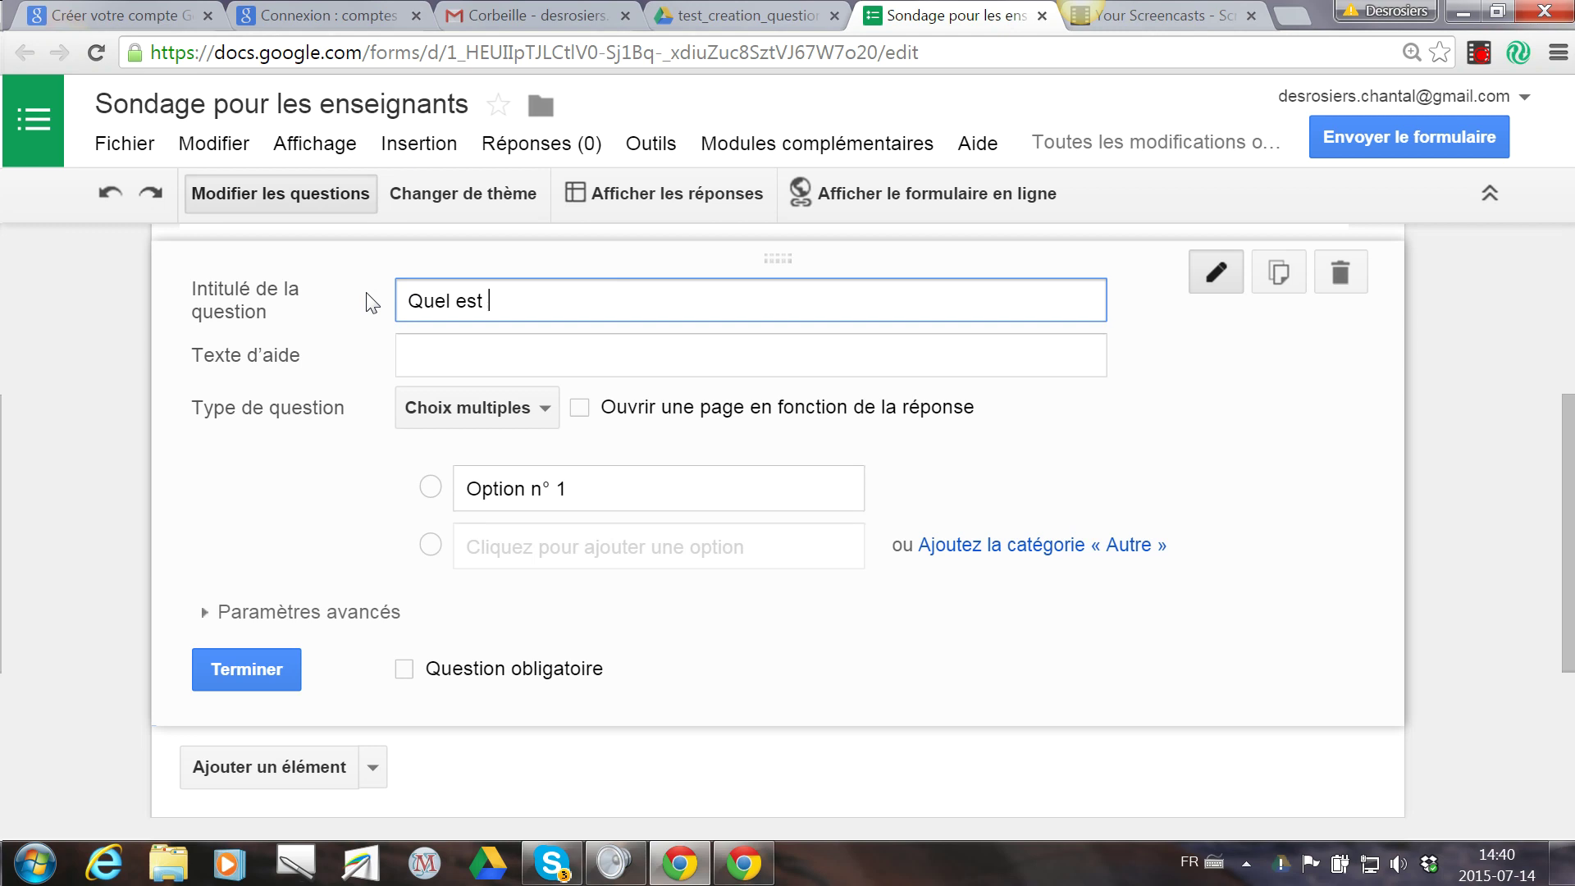
{"action": "type", "text": "votre département ?"}
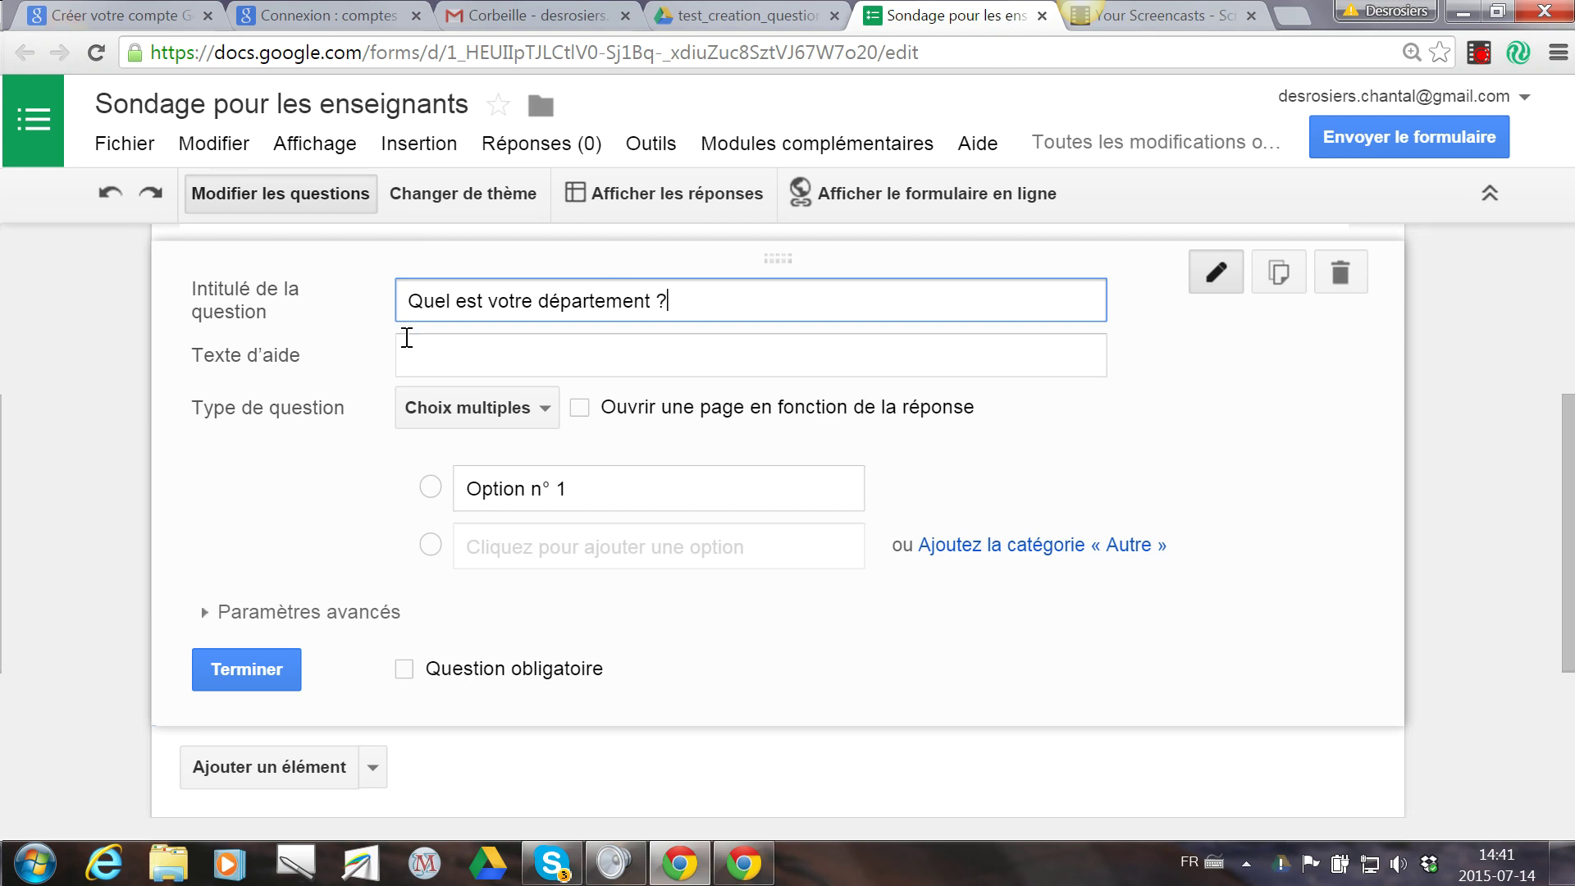
- Add the help text "Inscrivez le département d'appartenance." to the department question
{"action": "left_click", "coordinate": [430, 350]}
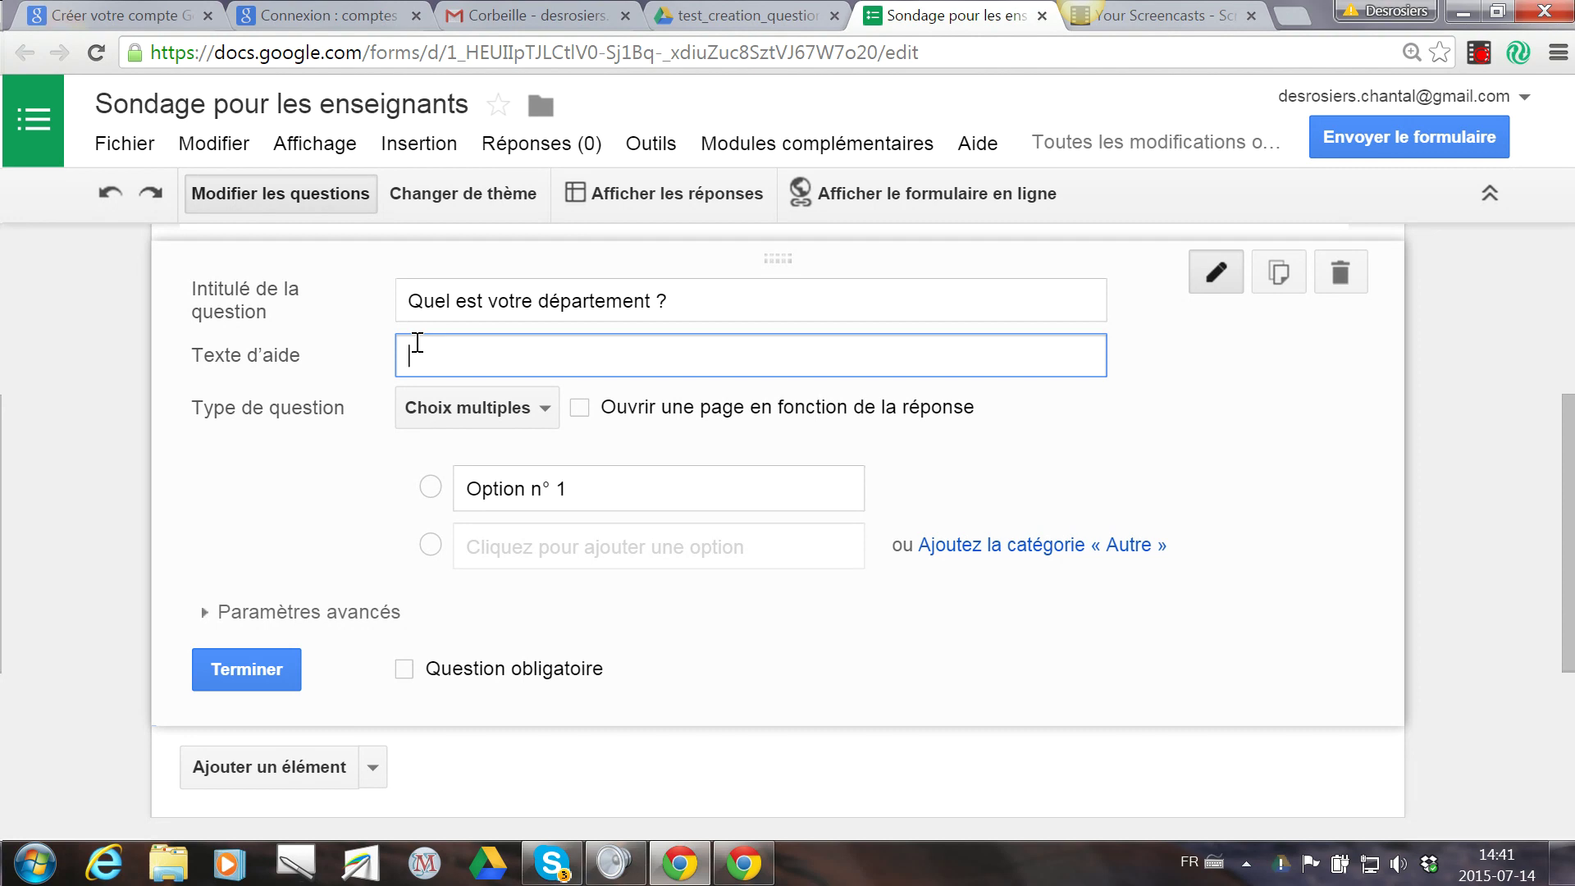
{"action": "type", "text": "Inscrivez le dépar"}
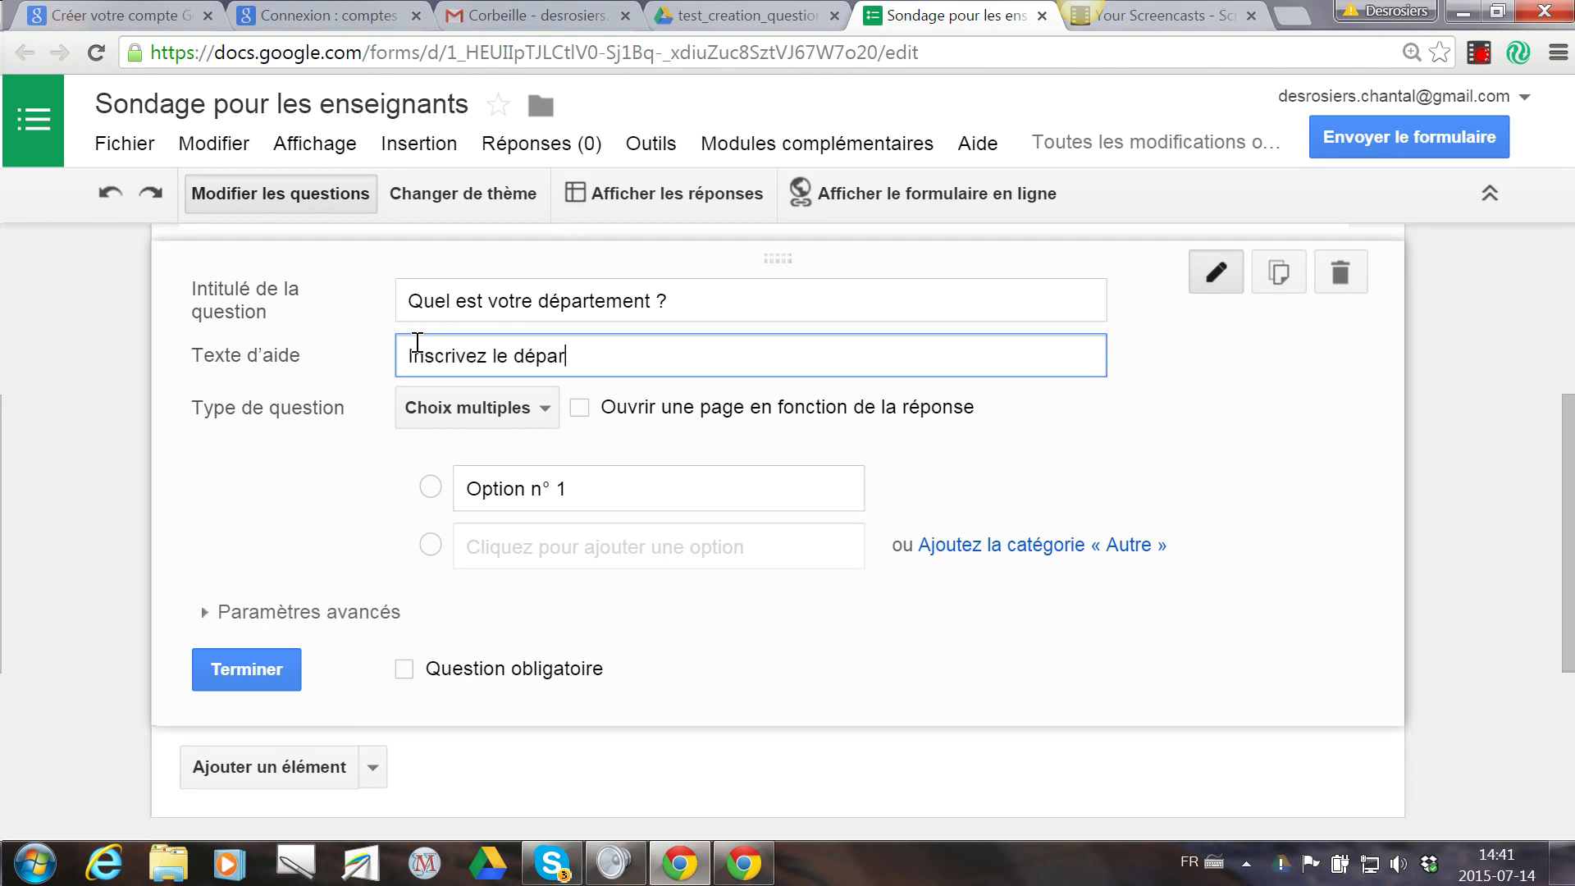
{"action": "type", "text": "tement d'appar"}
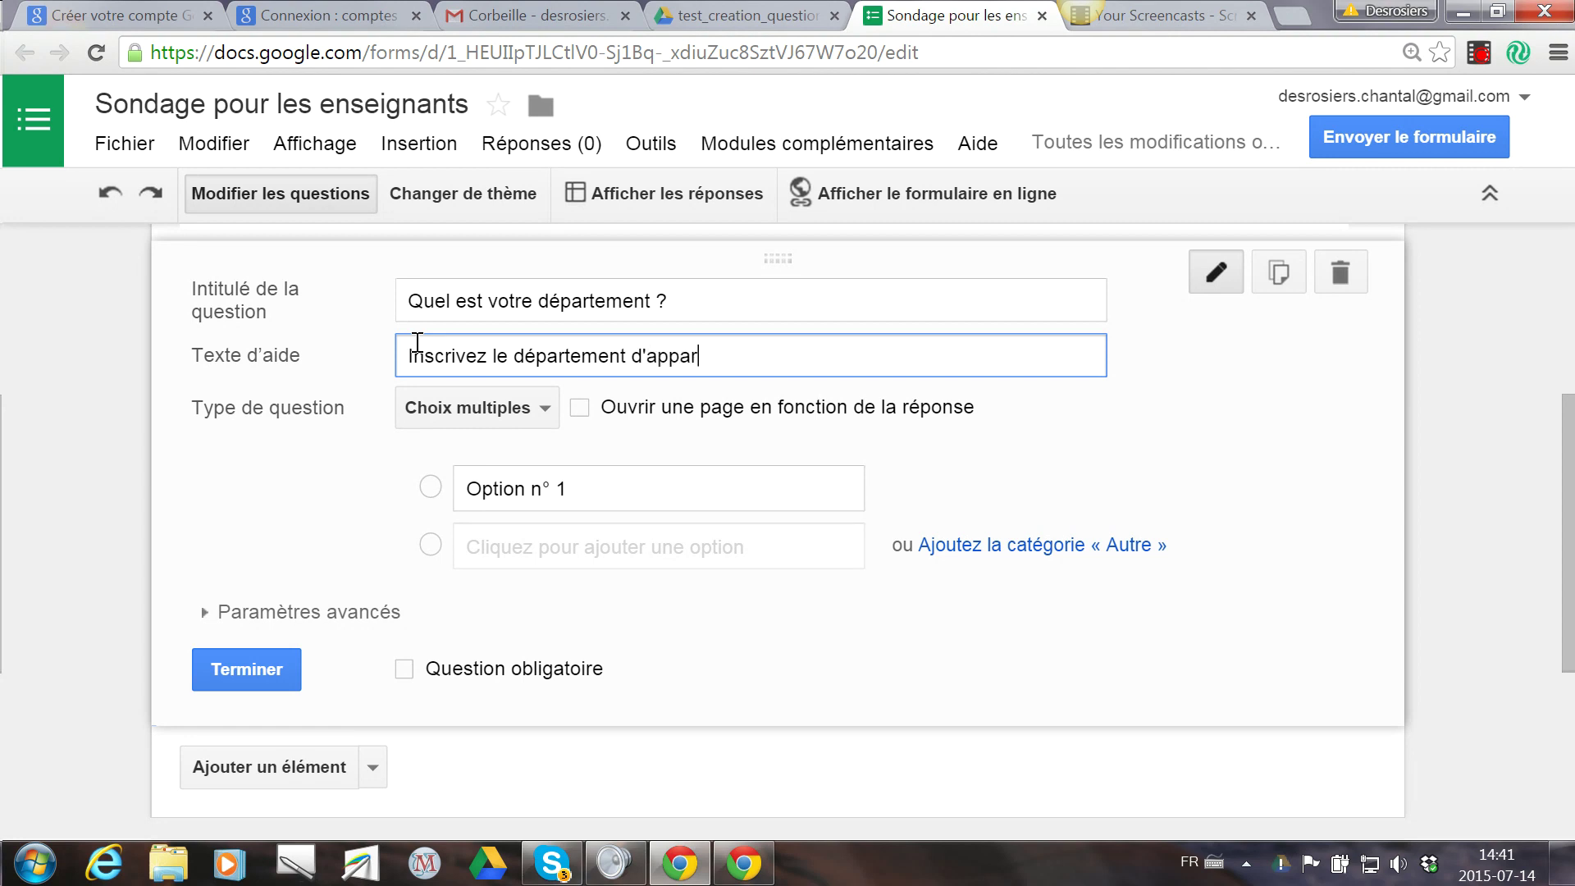
{"action": "type", "text": "etn"}
{"action": "key", "text": "BackSpace"}
{"action": "key", "text": "BackSpace"}
{"action": "key", "text": "BackSpace"}
{"action": "type", "text": "tenance."}
- Choose Choix multiples as the question type and enable opening a page depending on the answer
{"action": "left_click", "coordinate": [503, 418]}
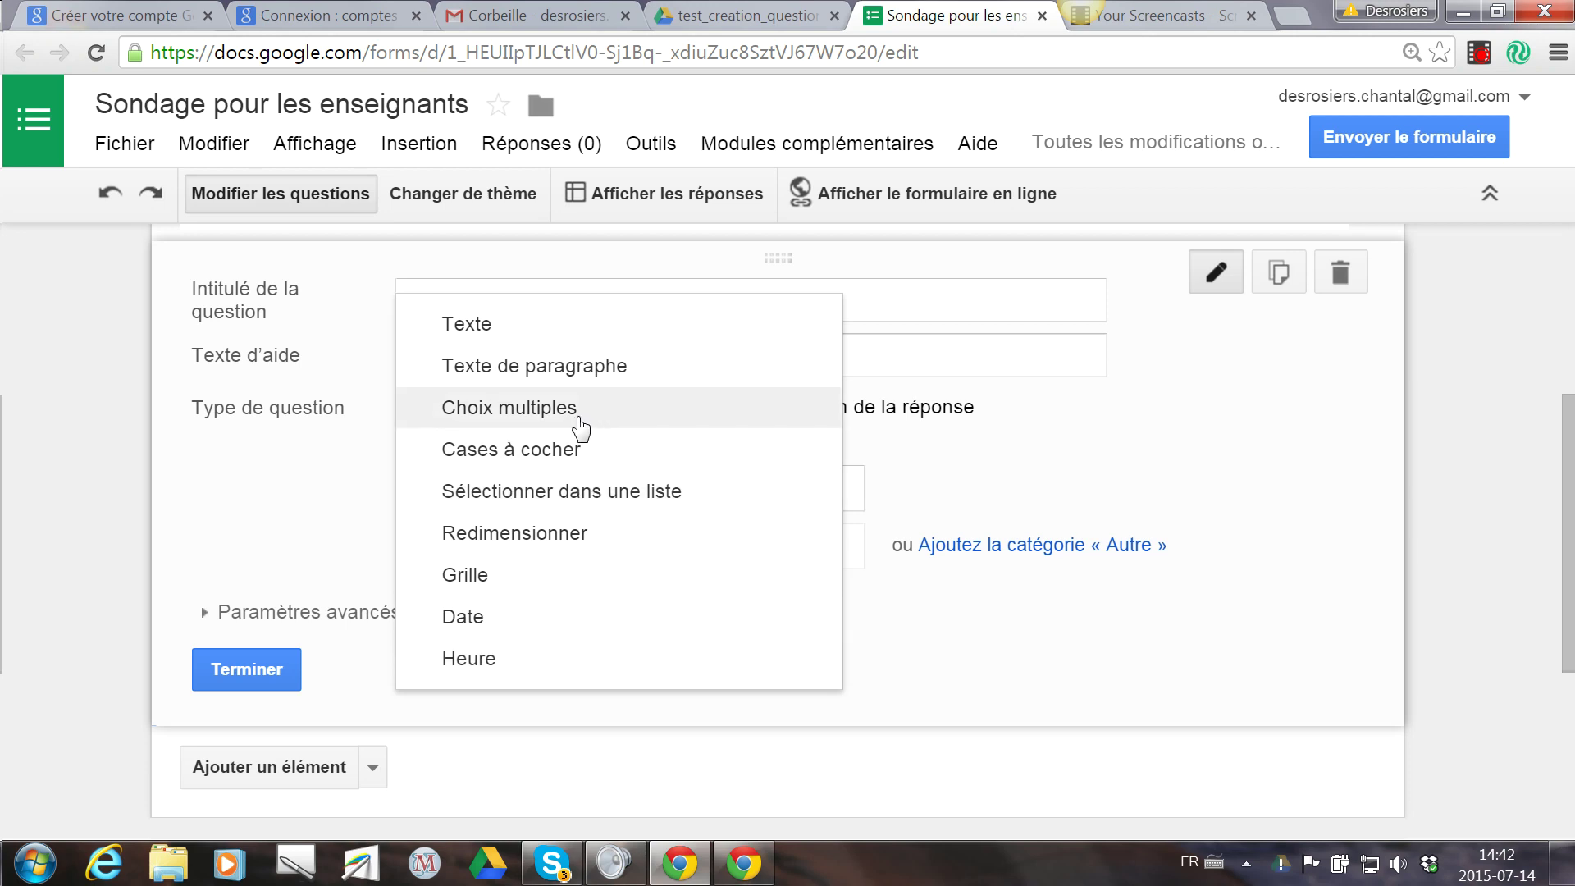
{"action": "left_click", "coordinate": [530, 405]}
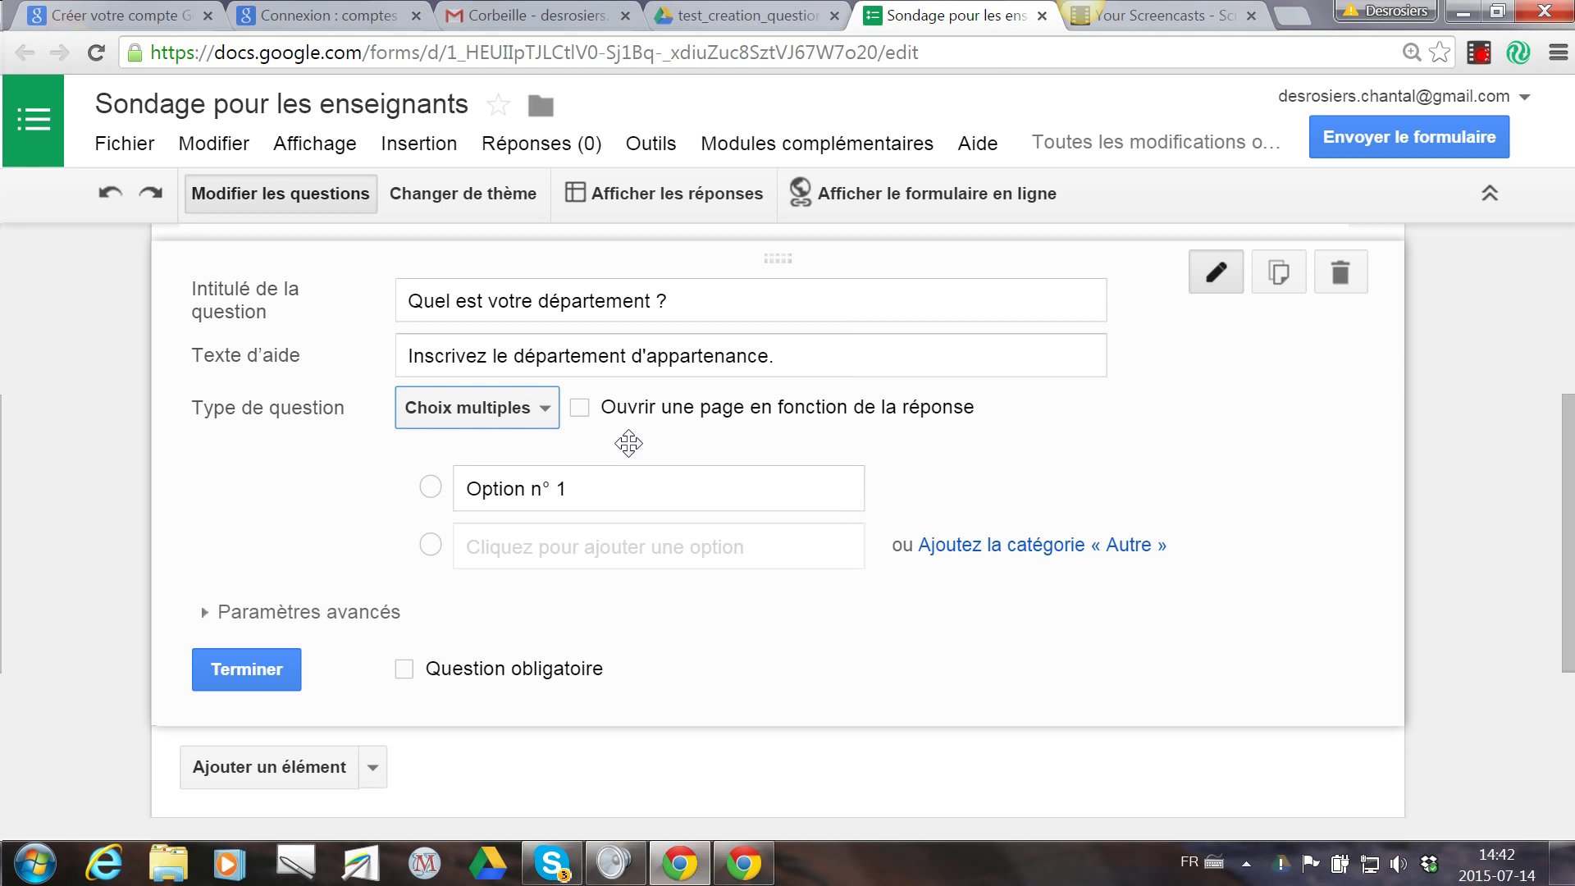
{"action": "left_click", "coordinate": [580, 409]}
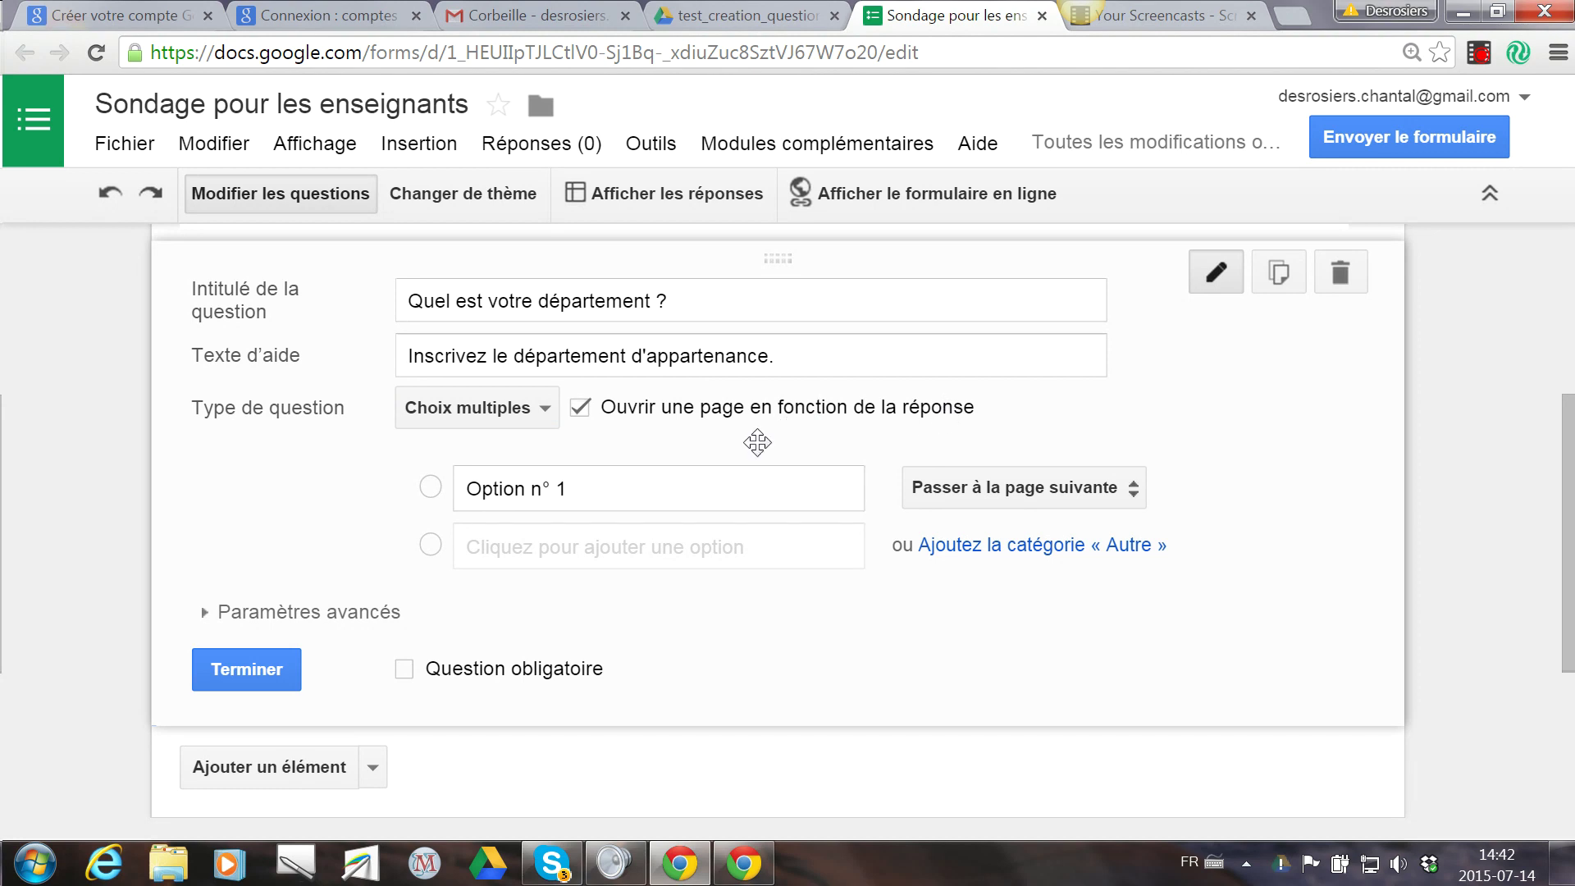
- Enter the three answer options "préuniversitaire", "technique" and "formation générale" for the department question
{"action": "left_click", "coordinate": [636, 488]}
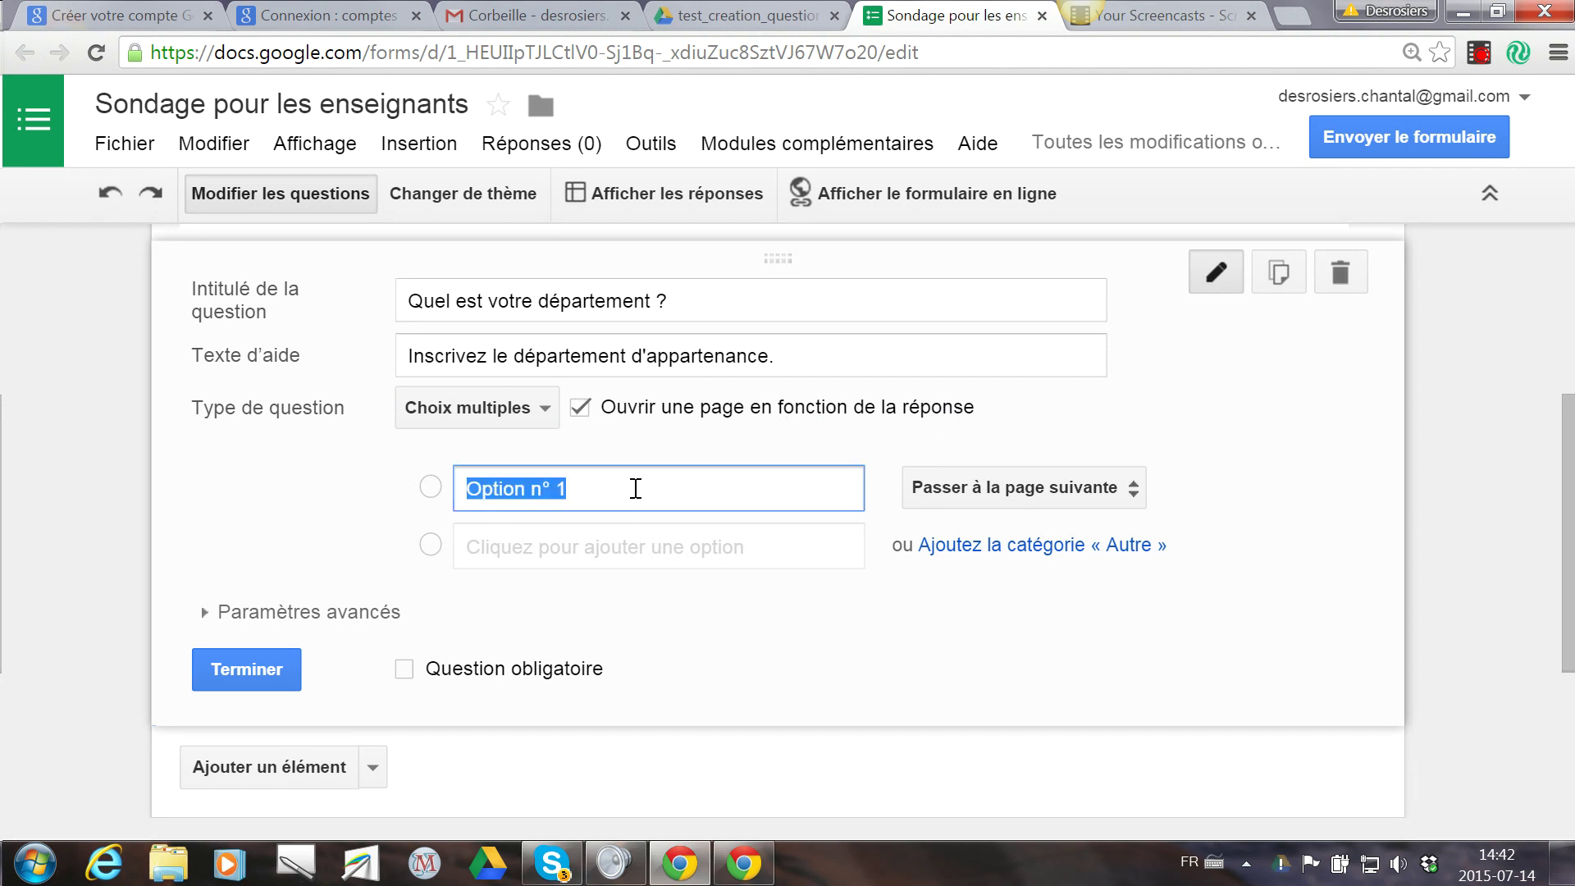
{"action": "type", "text": "préunive"}
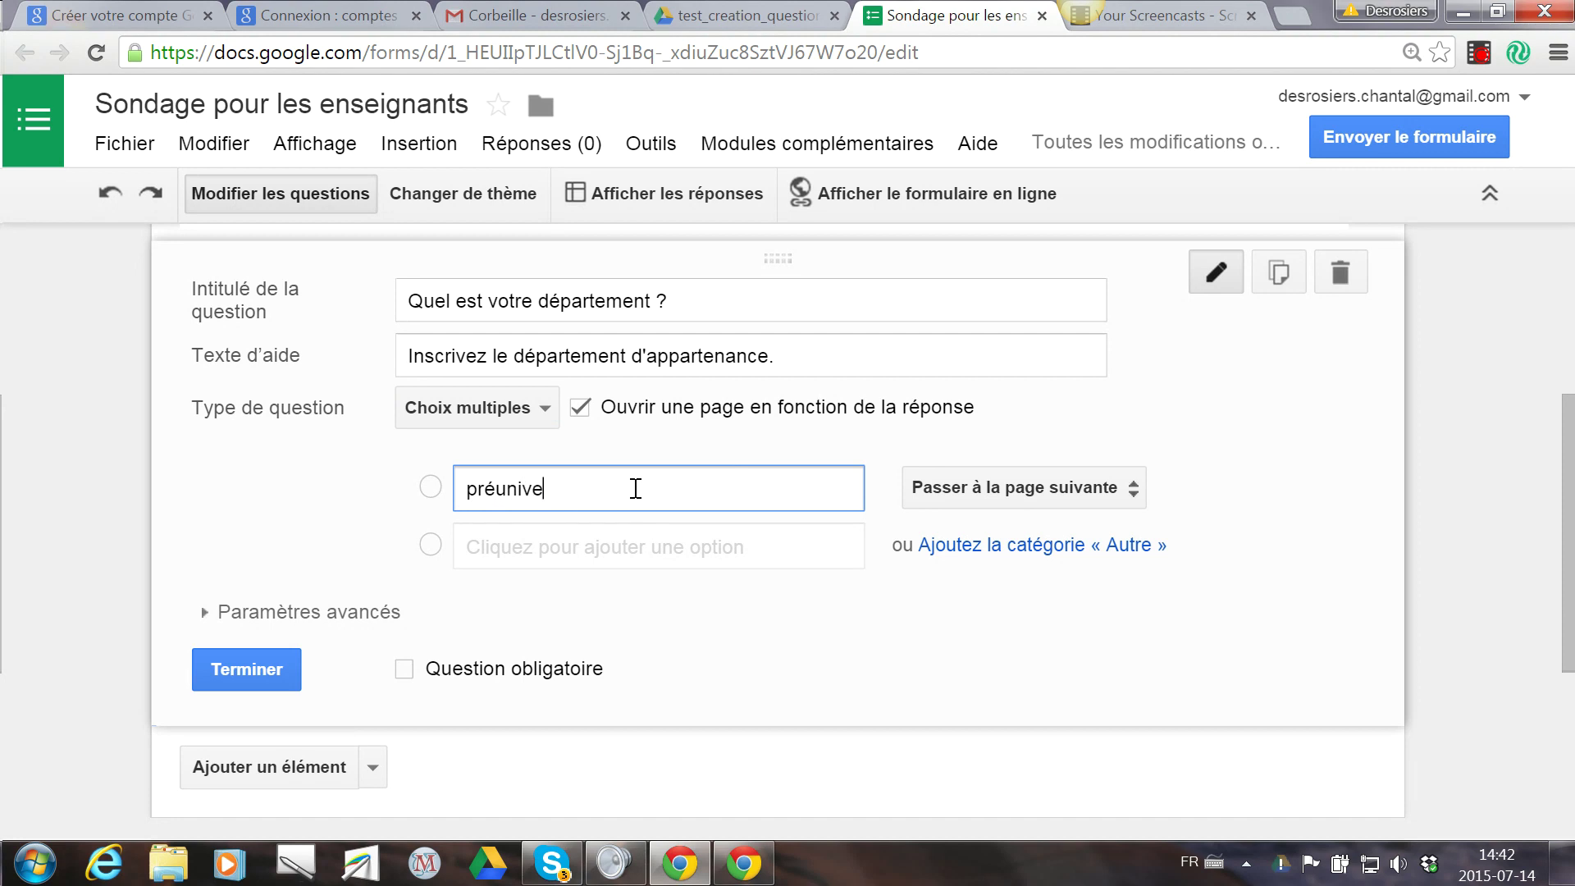
{"action": "type", "text": "rsitaire"}
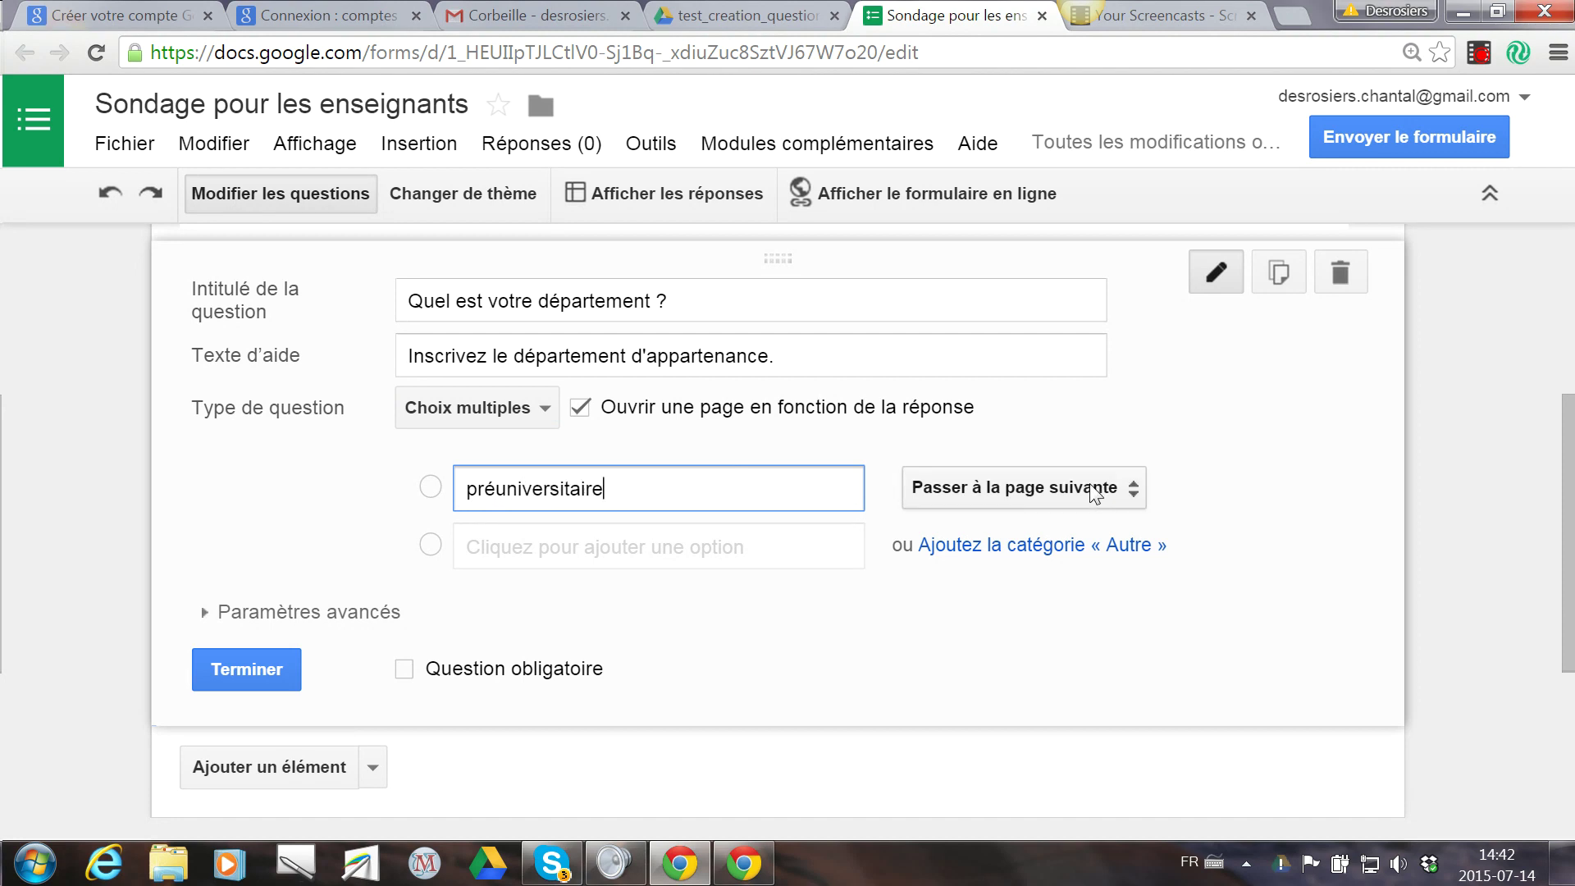
{"action": "left_click", "coordinate": [689, 546]}
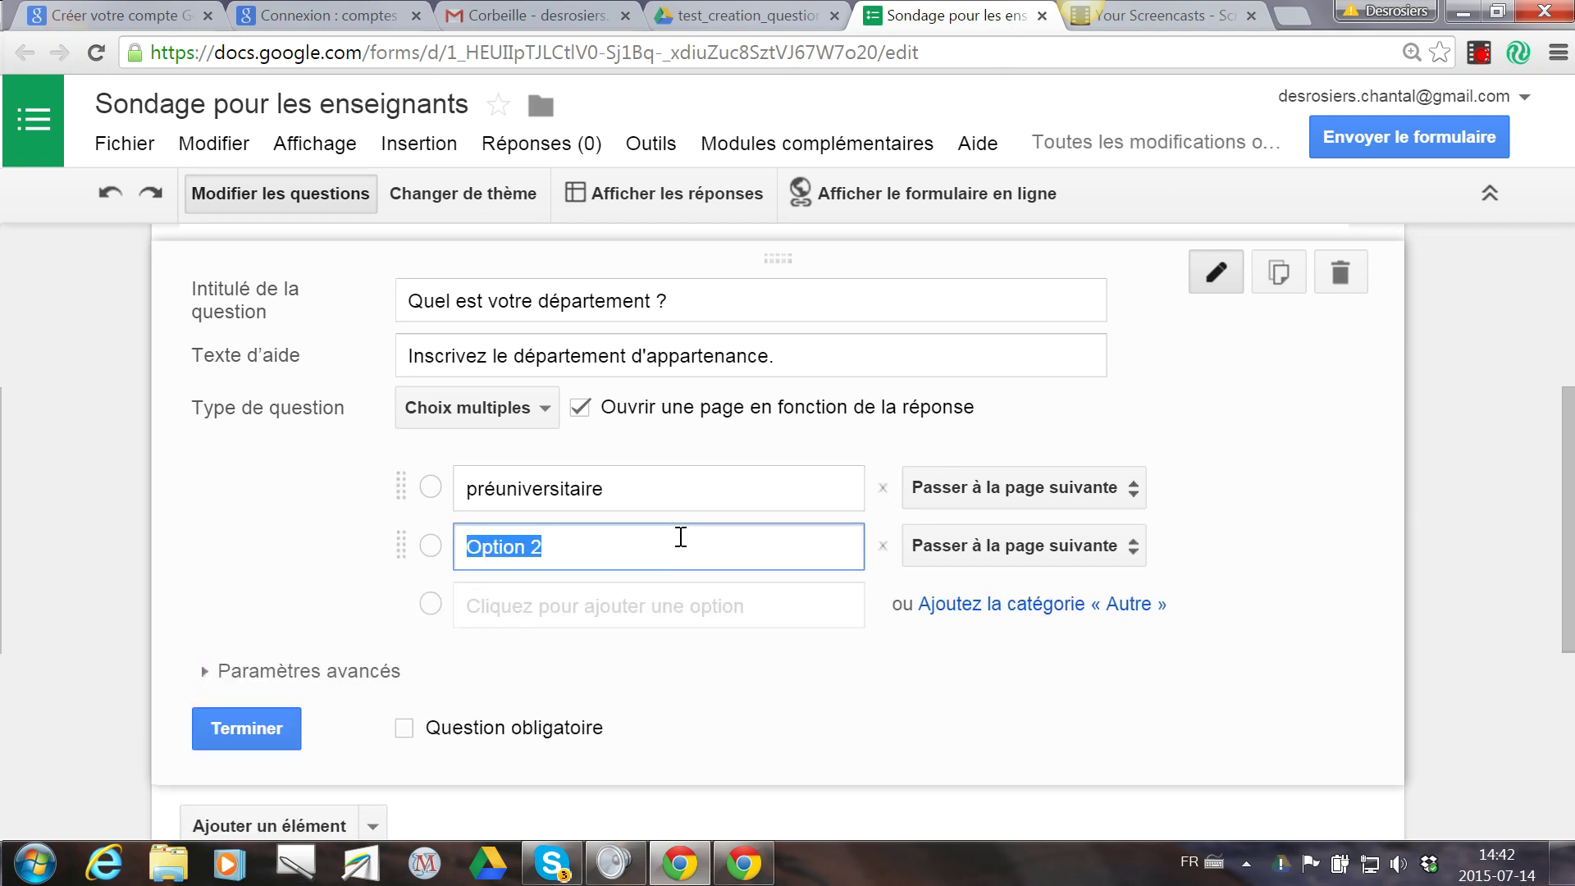
{"action": "type", "text": "technique"}
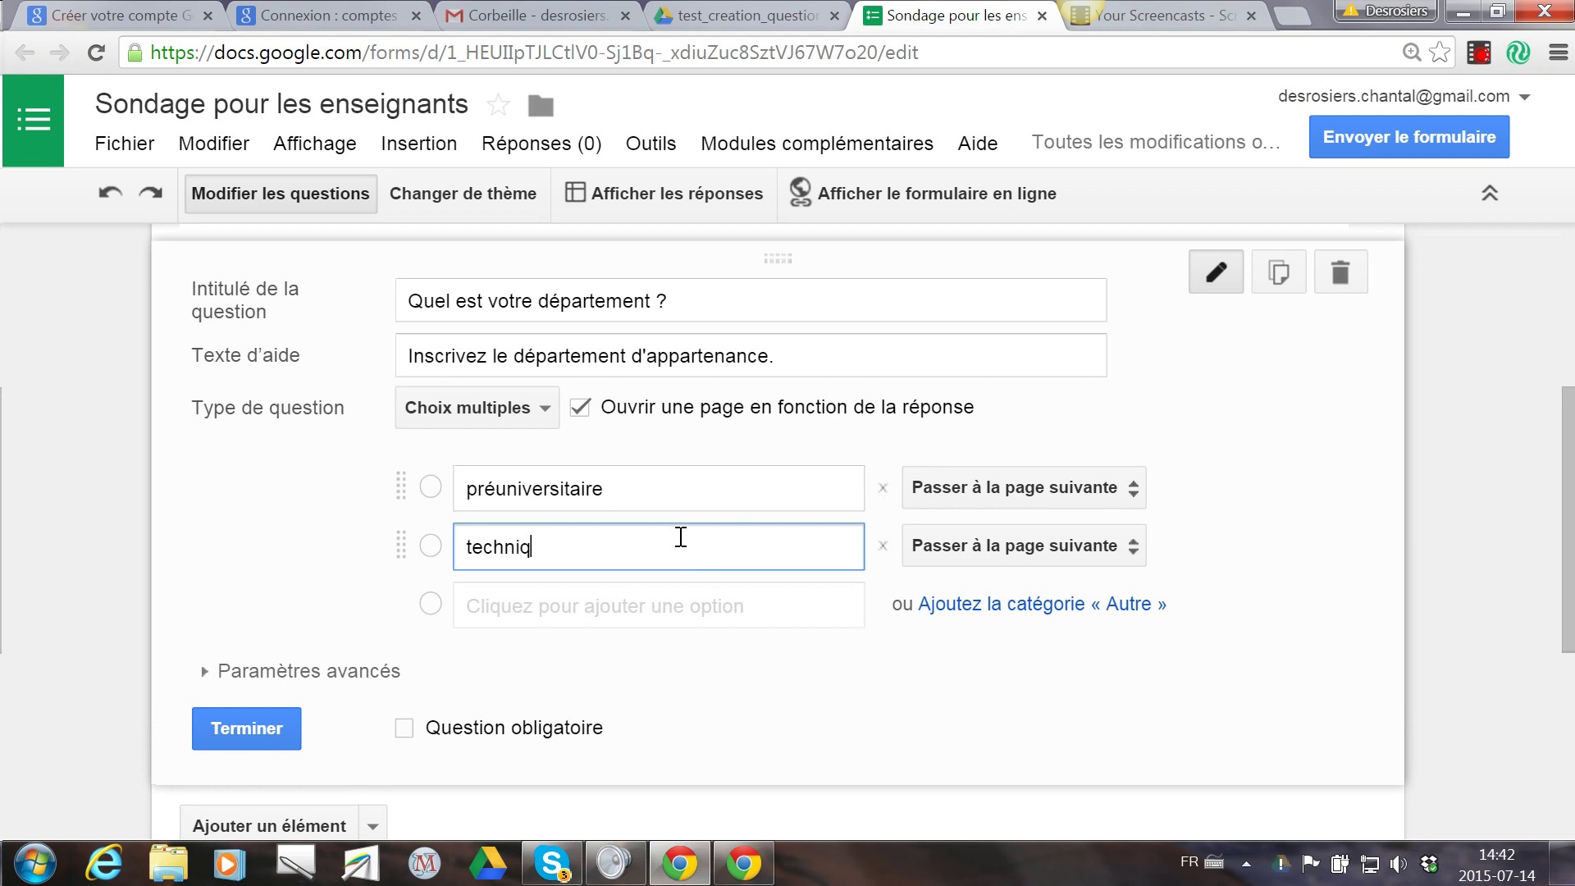
{"action": "left_click", "coordinate": [653, 601]}
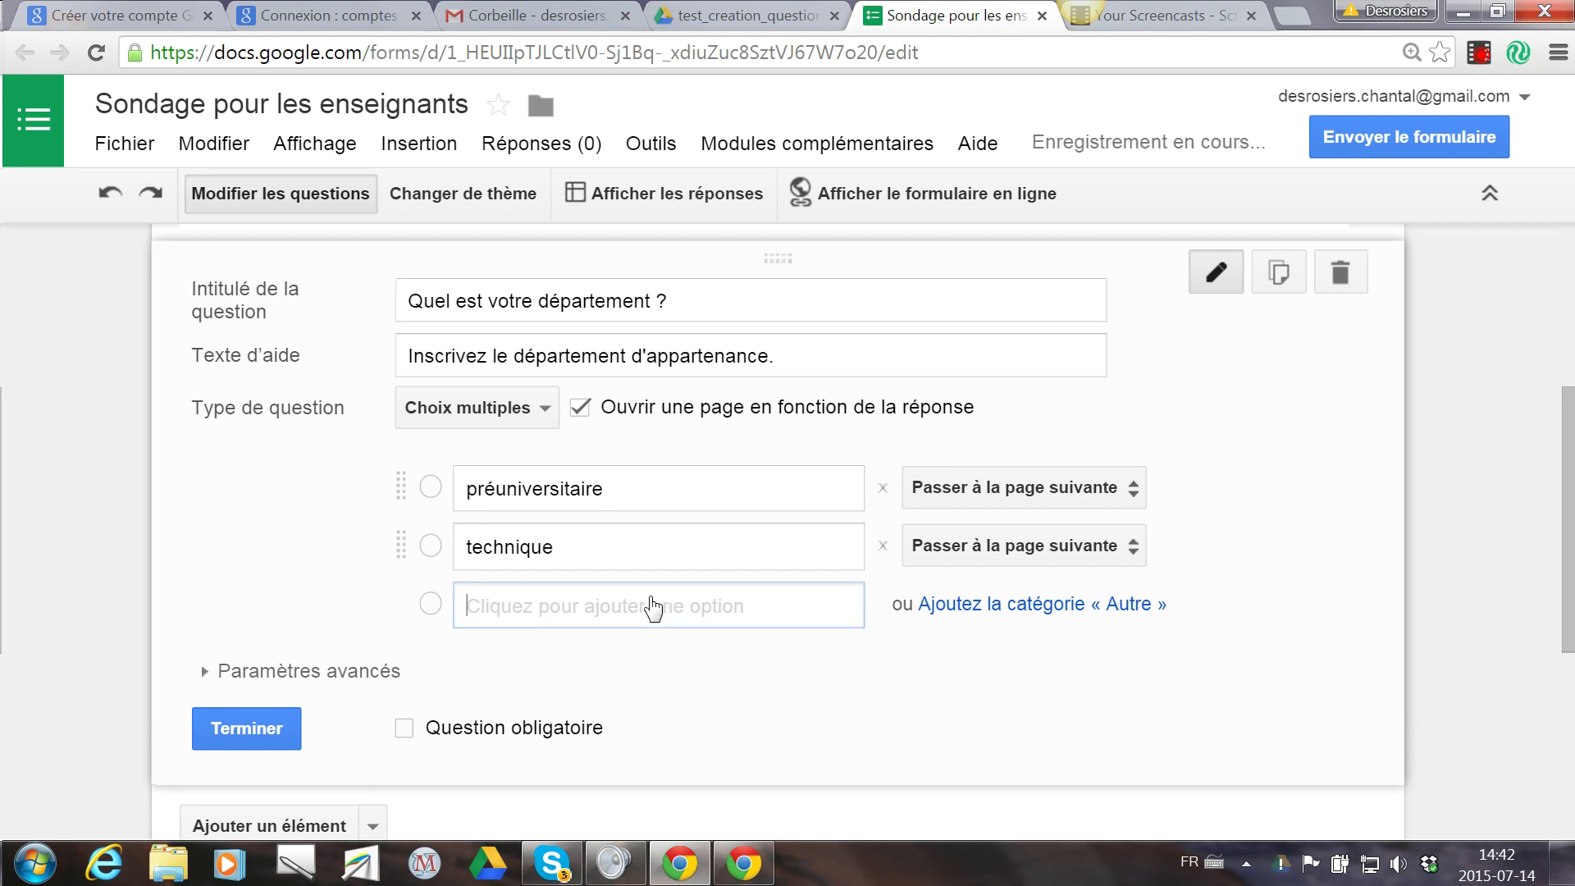
{"action": "type", "text": "a"}
{"action": "key", "text": "BackSpace"}
{"action": "type", "text": "for"}
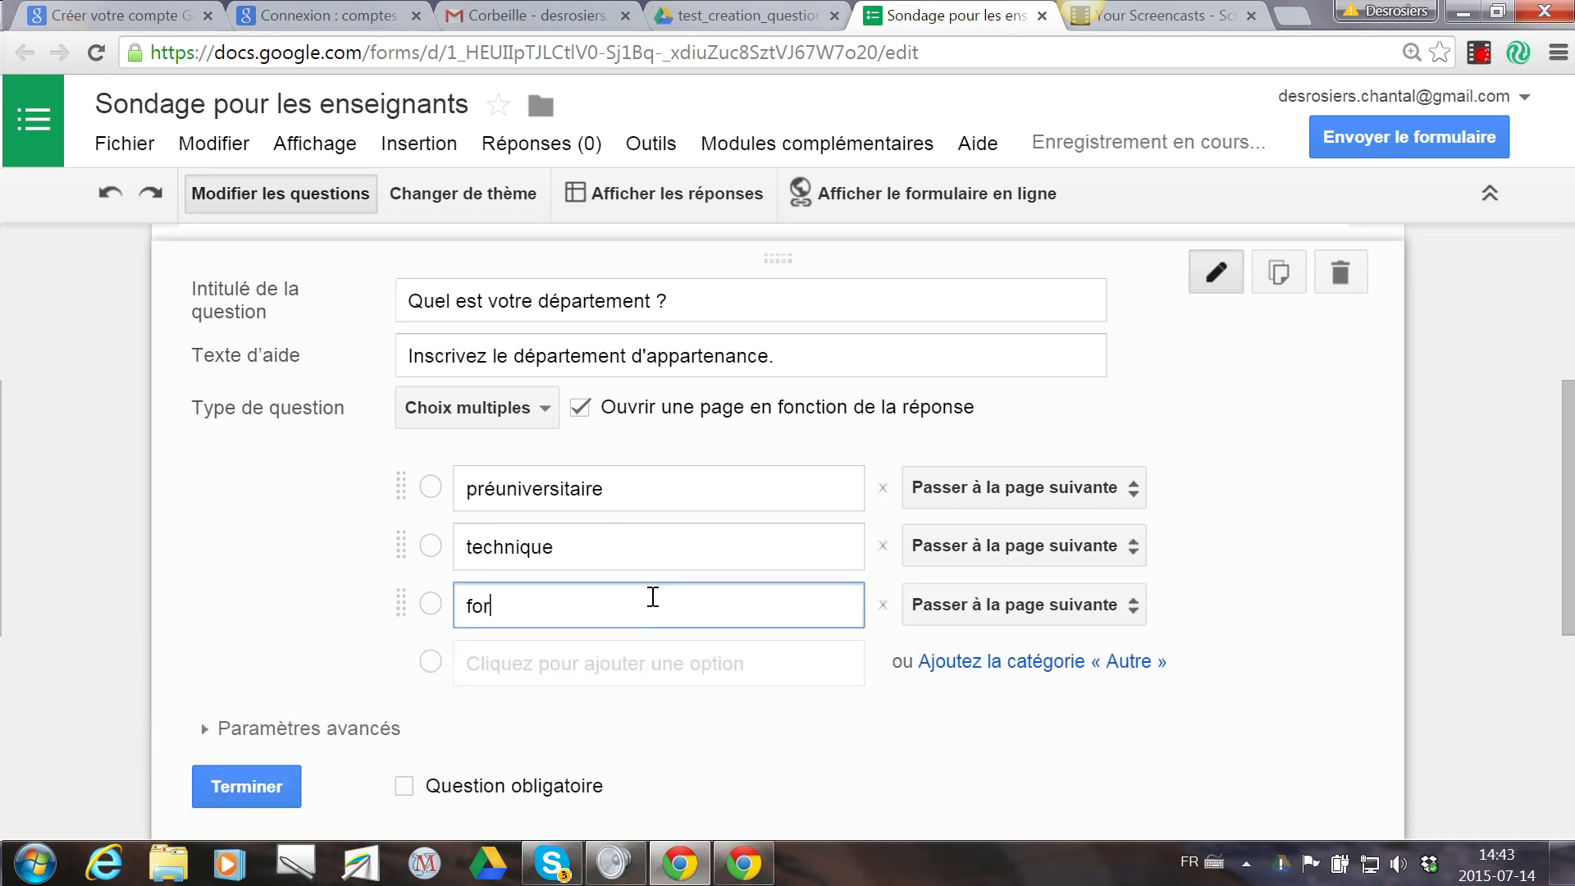
{"action": "type", "text": "mation générale"}
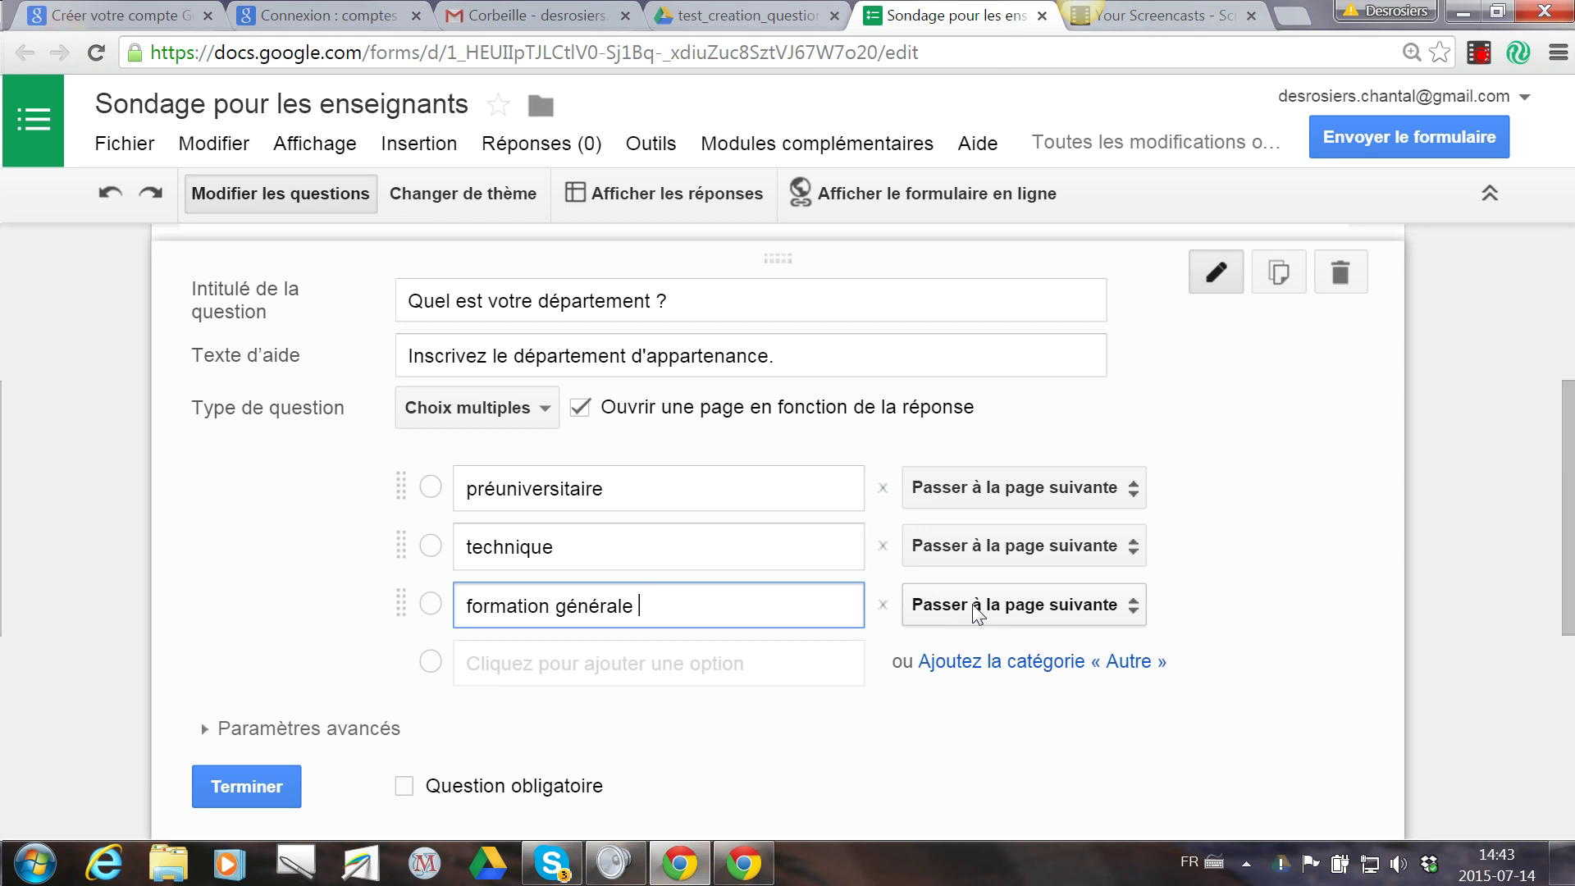
- Choose "Passer à la page suivante" for the préuniversitaire option and make the department question mandatory
{"action": "left_click", "coordinate": [1087, 490]}
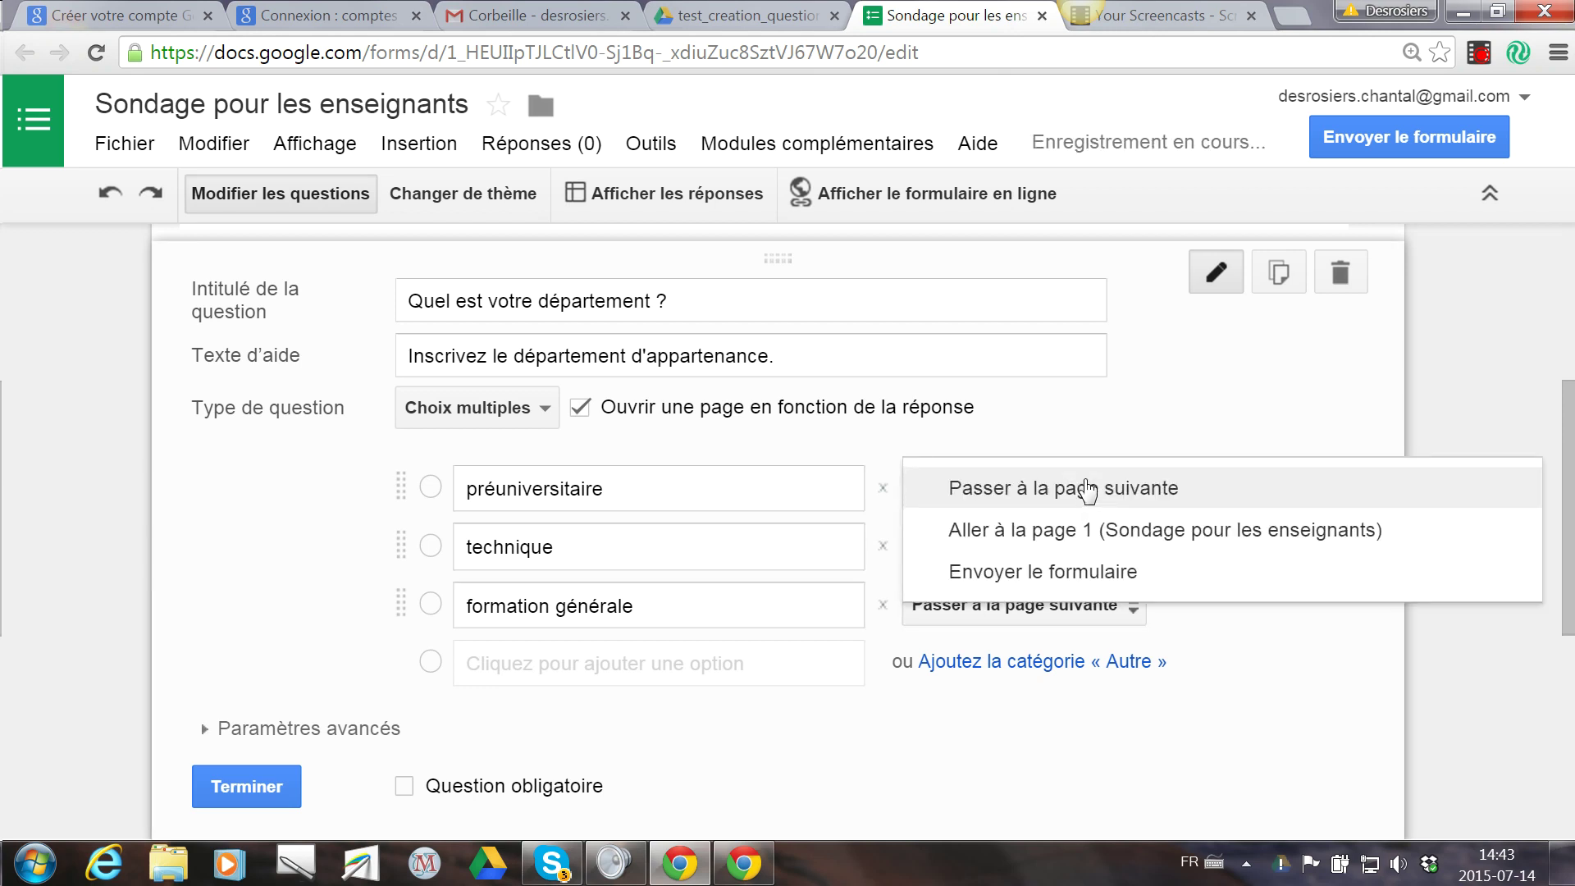
{"action": "left_click", "coordinate": [1089, 490]}
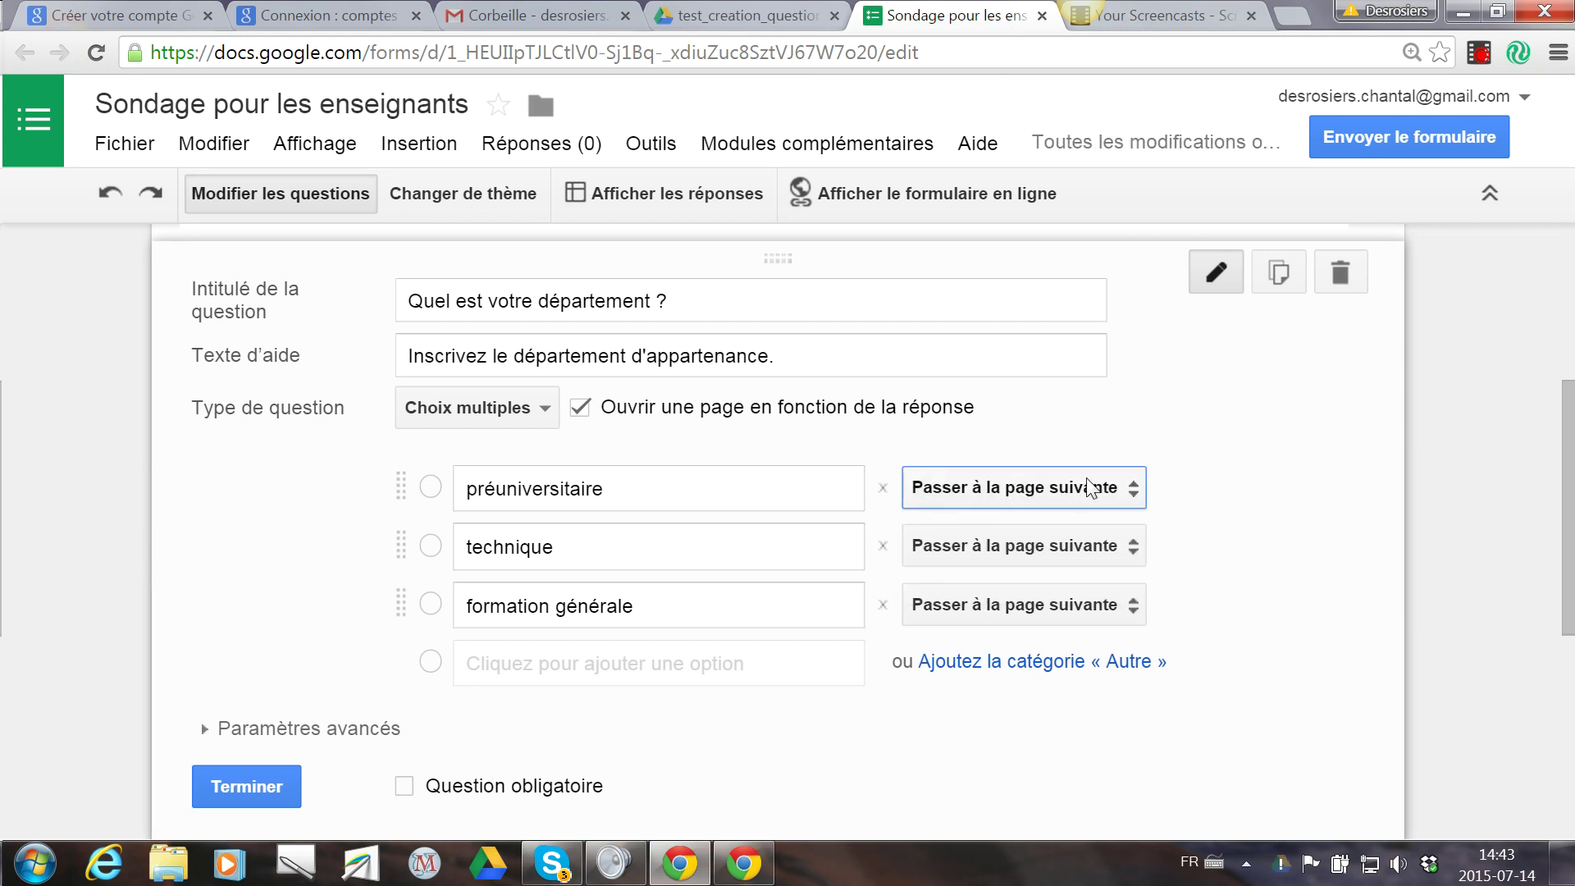
{"action": "scroll", "coordinate": [1267, 547], "scroll_direction": "down", "scroll_amount": 5}
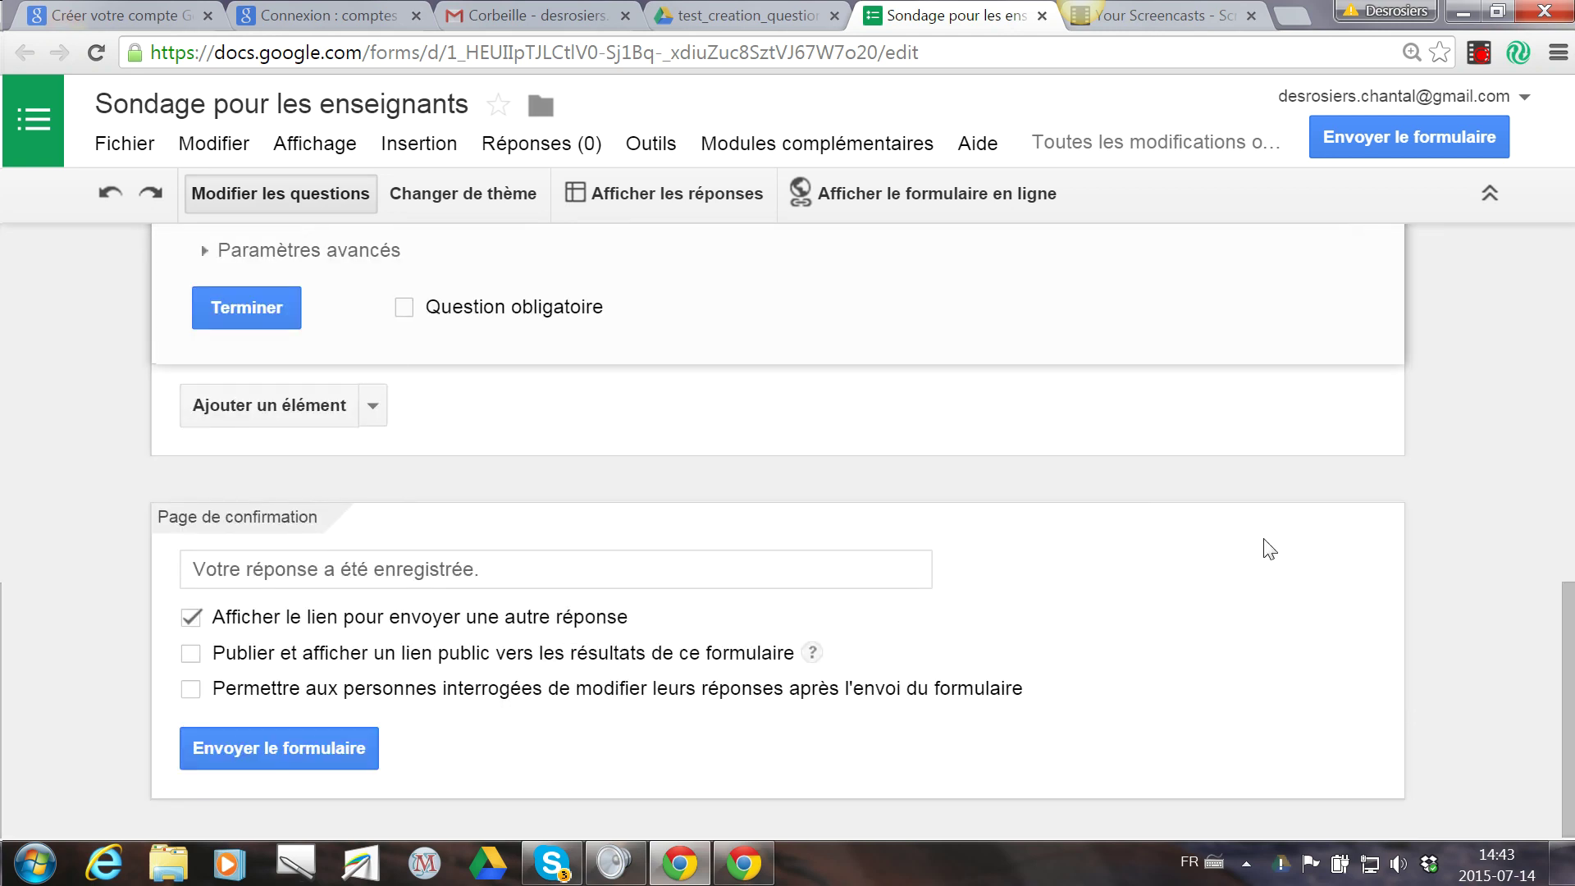
{"action": "scroll", "coordinate": [1270, 549], "scroll_direction": "up", "scroll_amount": 4}
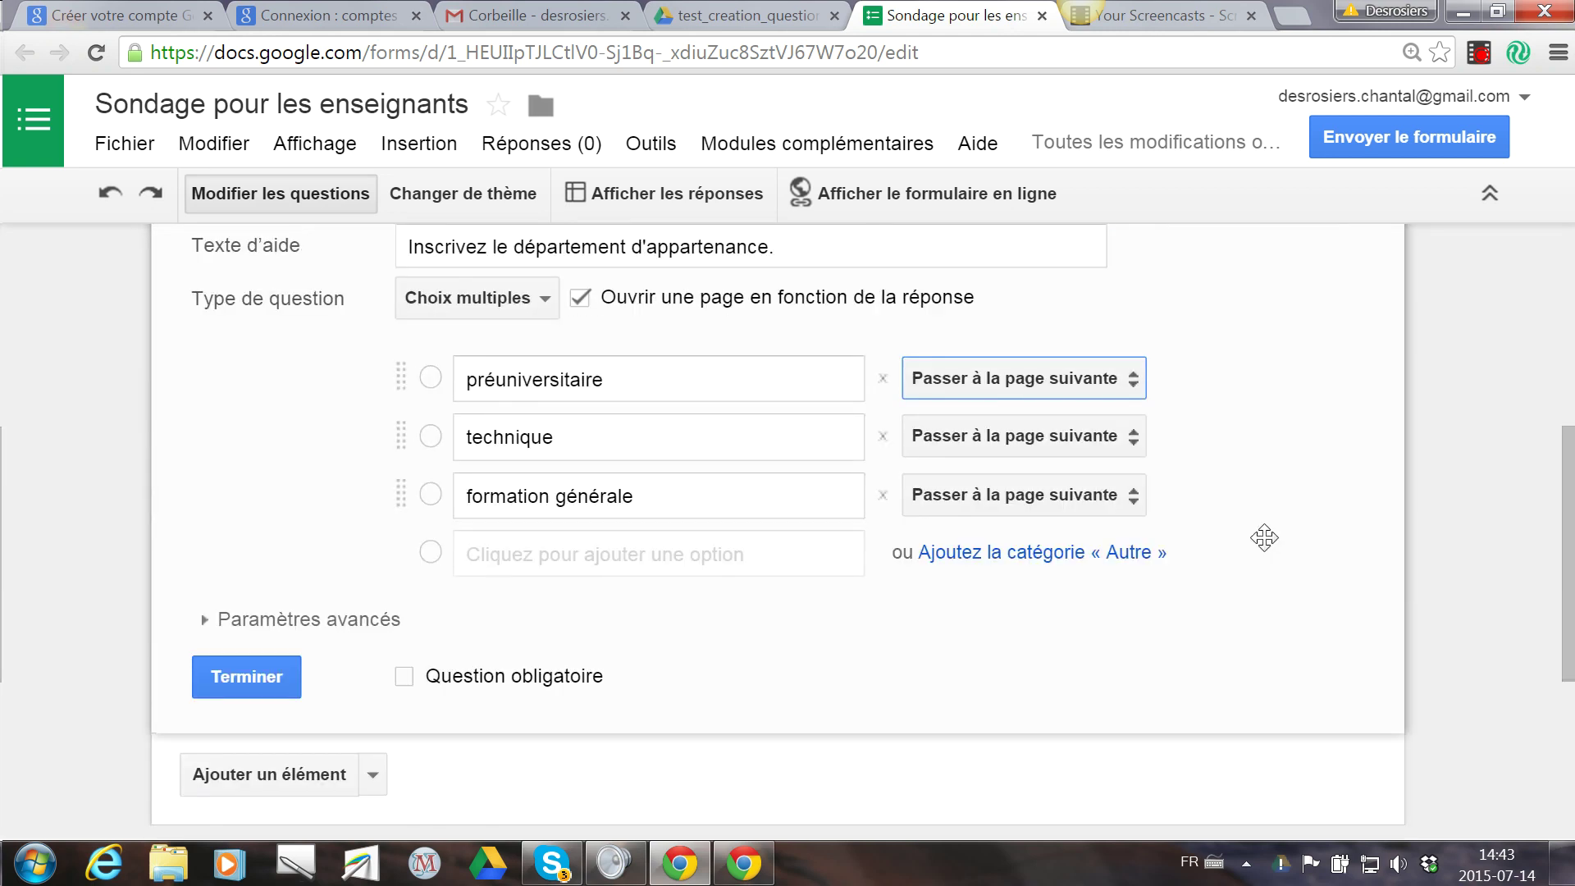
{"action": "left_click", "coordinate": [407, 676]}
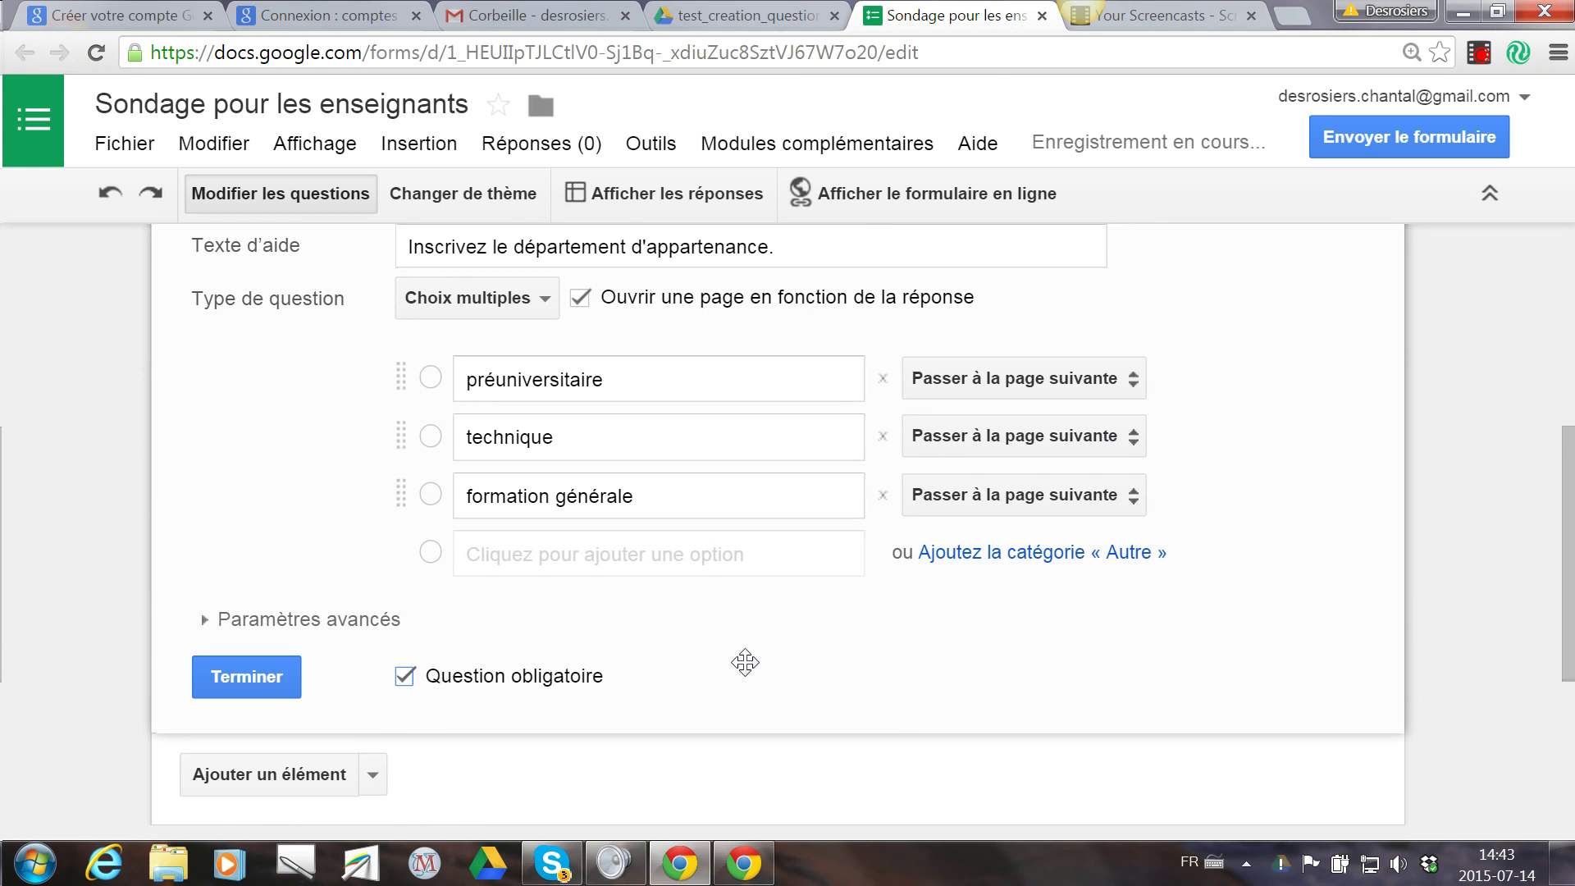
- Add the « Autre » category as an additional answer option to the department question
{"action": "left_click", "coordinate": [1131, 555]}
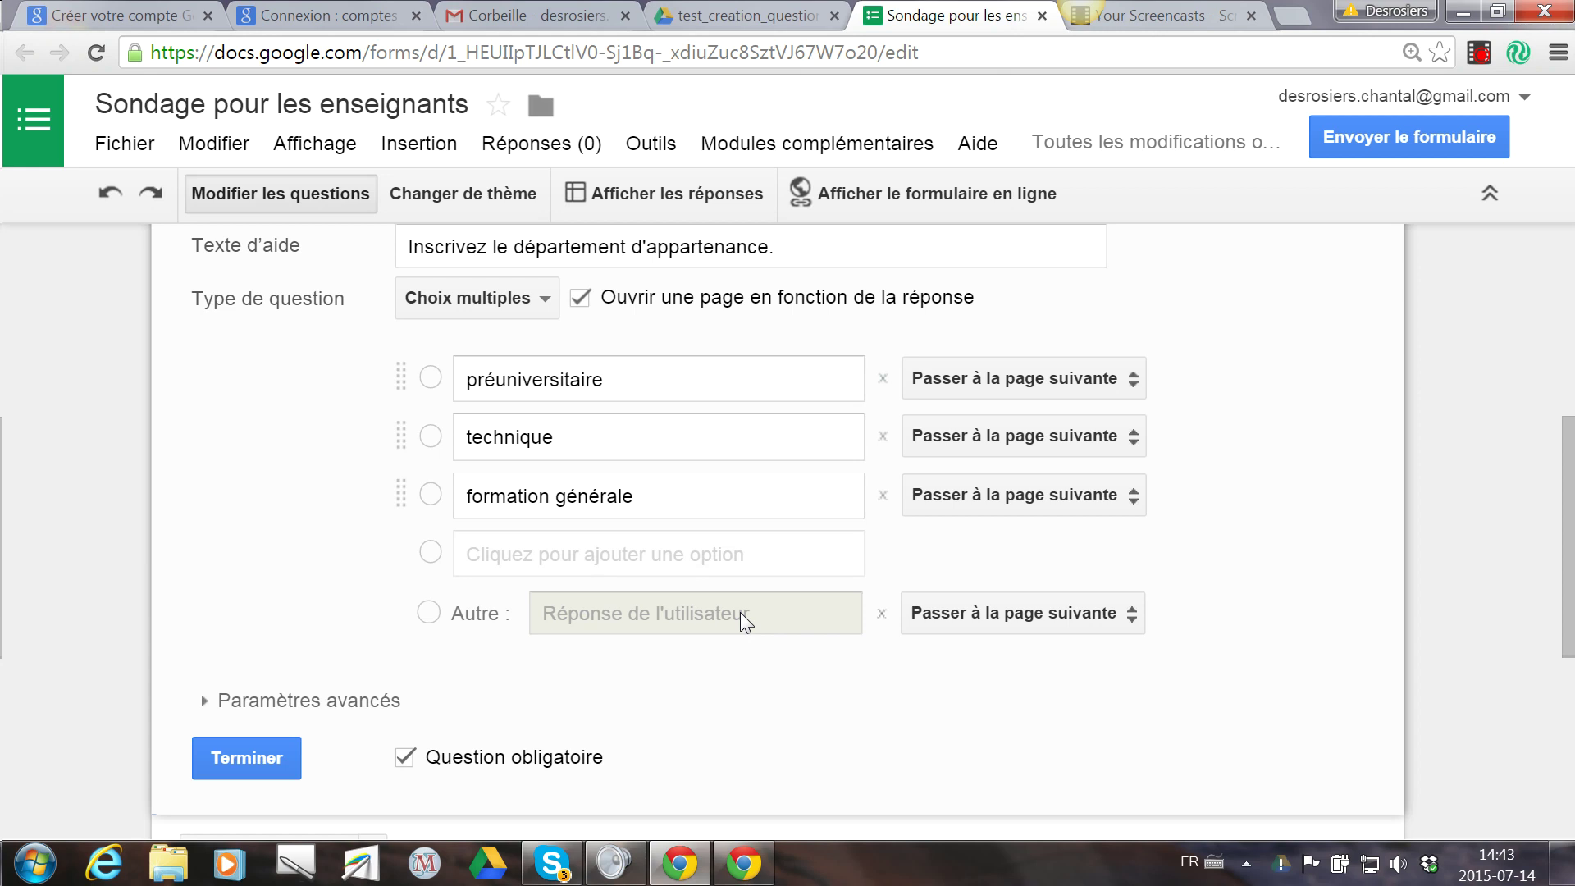
{"action": "scroll", "coordinate": [674, 669], "scroll_direction": "down", "scroll_amount": 8}
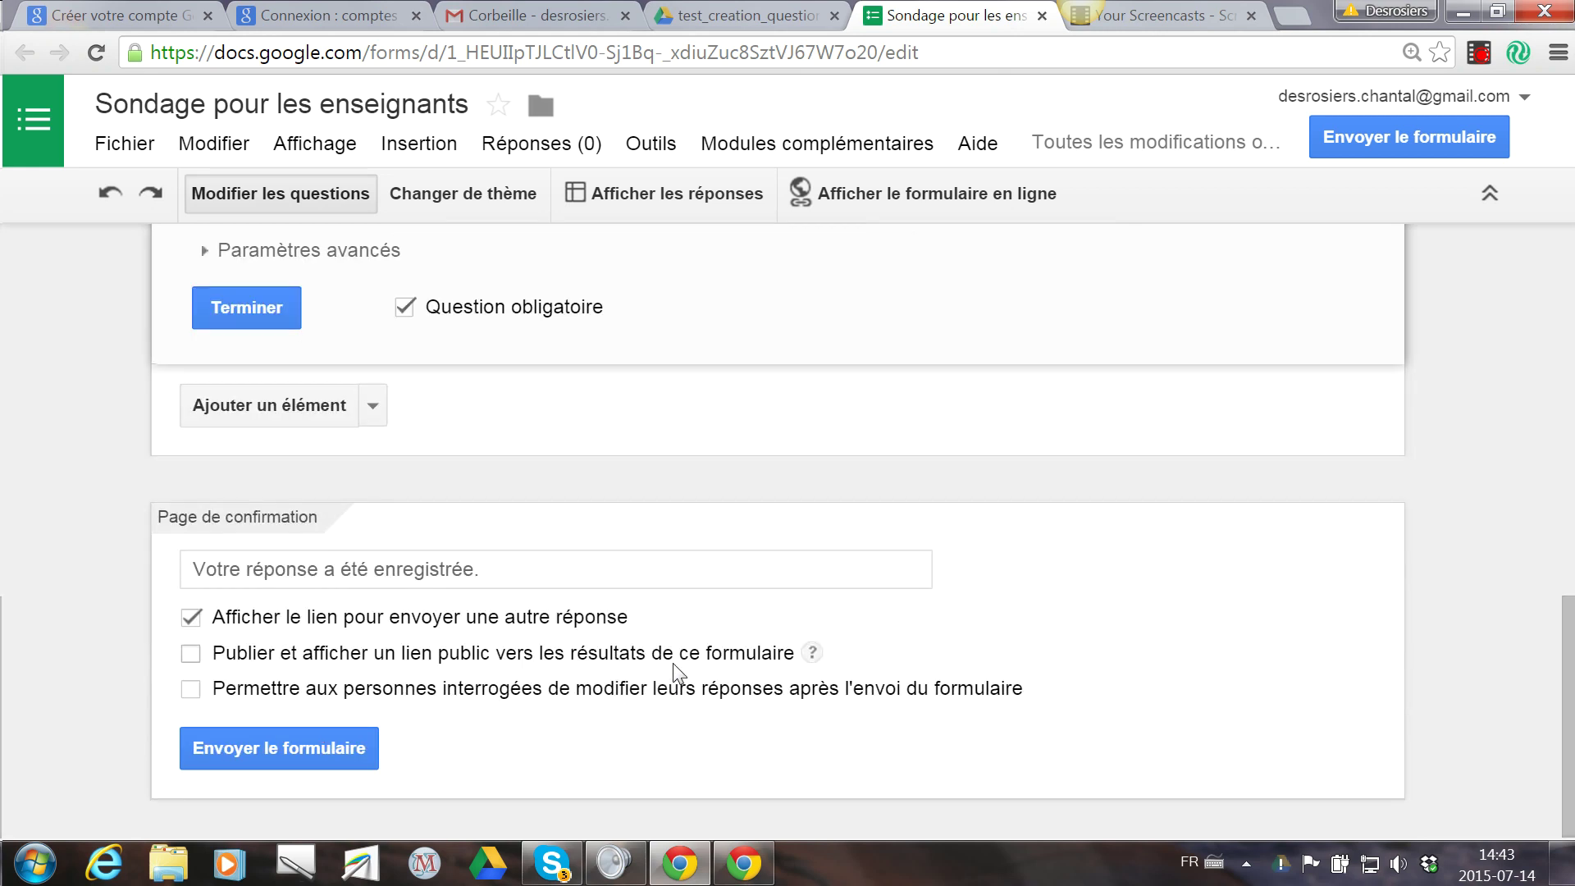
{"action": "scroll", "coordinate": [675, 668], "scroll_direction": "up", "scroll_amount": 8}
{"action": "scroll", "coordinate": [675, 673], "scroll_direction": "down", "scroll_amount": 3}
{"action": "scroll", "coordinate": [674, 677], "scroll_direction": "up", "scroll_amount": 3}
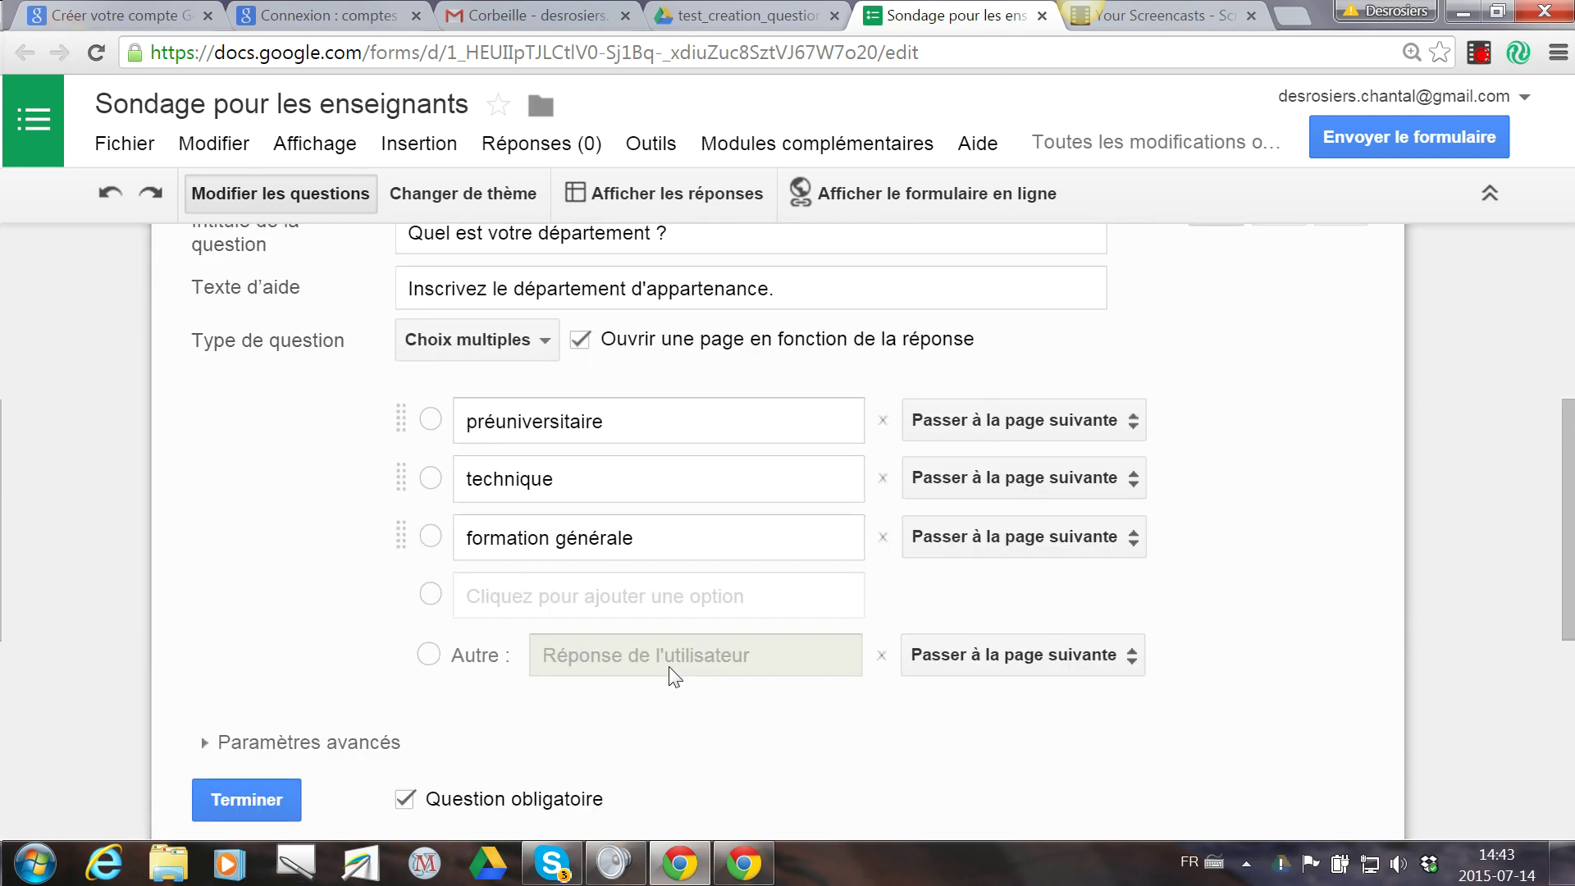
{"action": "scroll", "coordinate": [674, 677], "scroll_direction": "down", "scroll_amount": 3}
- Enter "Questionnaire de perception générale" as the form description below the title
{"action": "scroll", "coordinate": [674, 677], "scroll_direction": "up", "scroll_amount": 2}
{"action": "scroll", "coordinate": [675, 677], "scroll_direction": "up", "scroll_amount": 5}
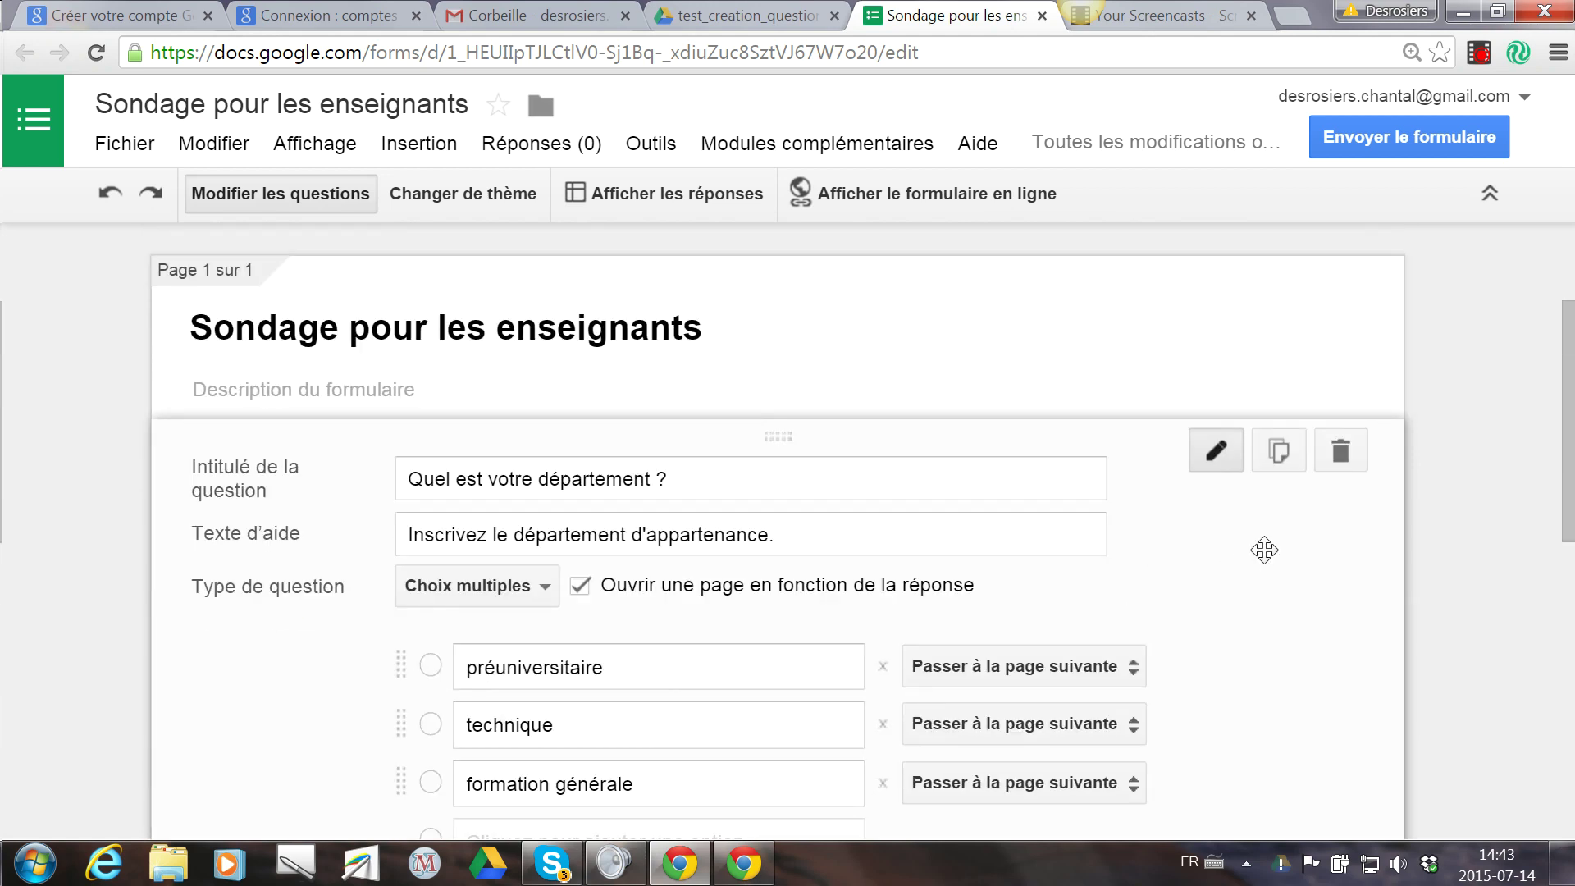
{"action": "left_click_drag", "start_coordinate": [1265, 550], "coordinate": [1253, 436]}
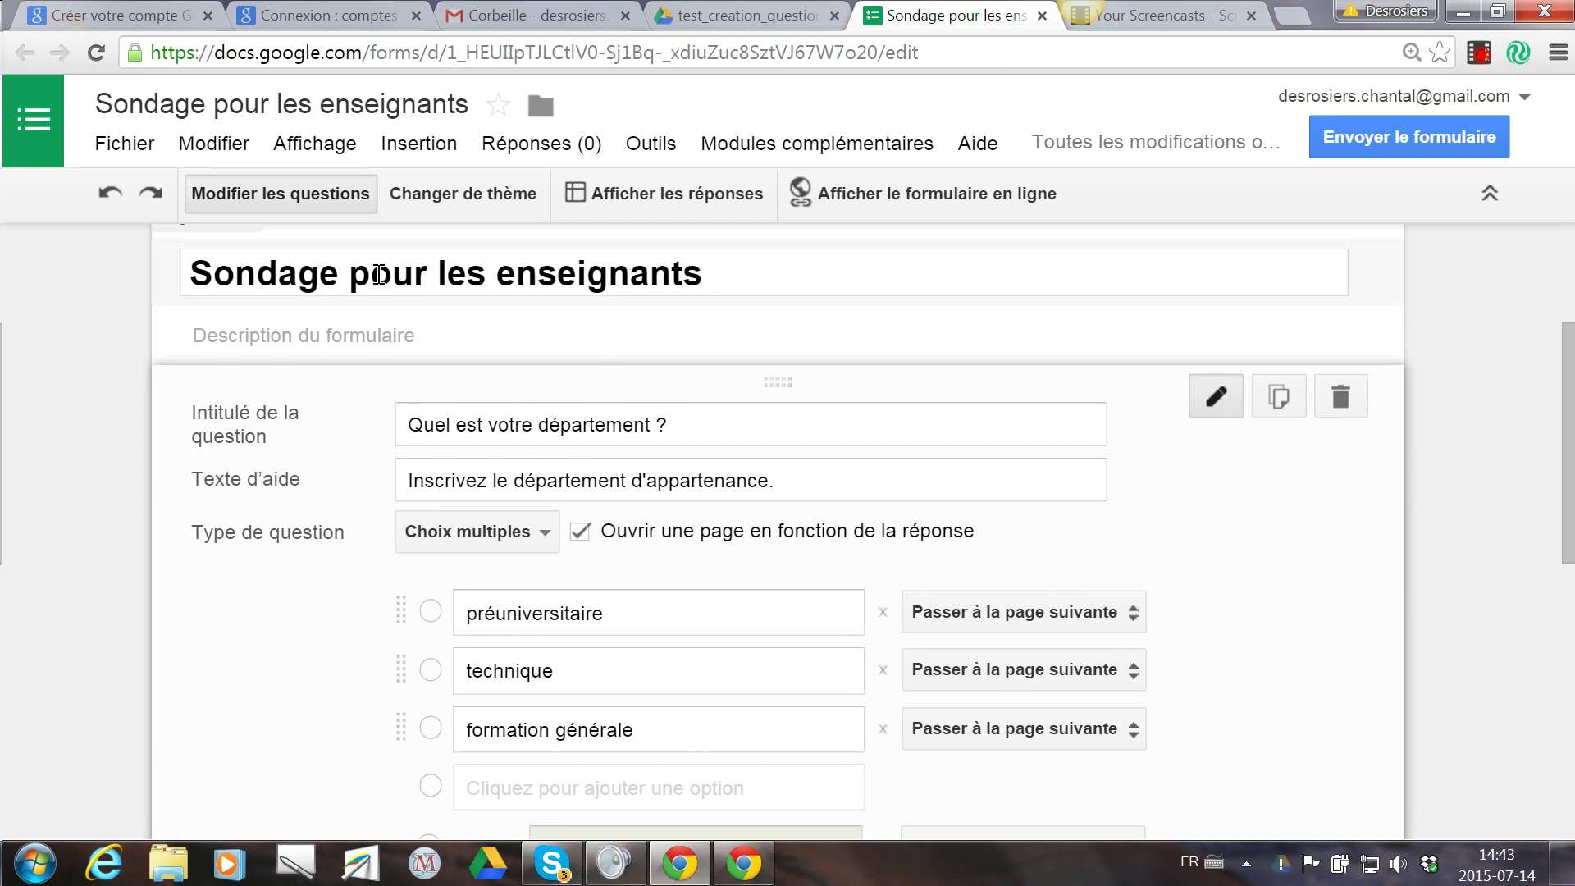
{"action": "left_click", "coordinate": [735, 275]}
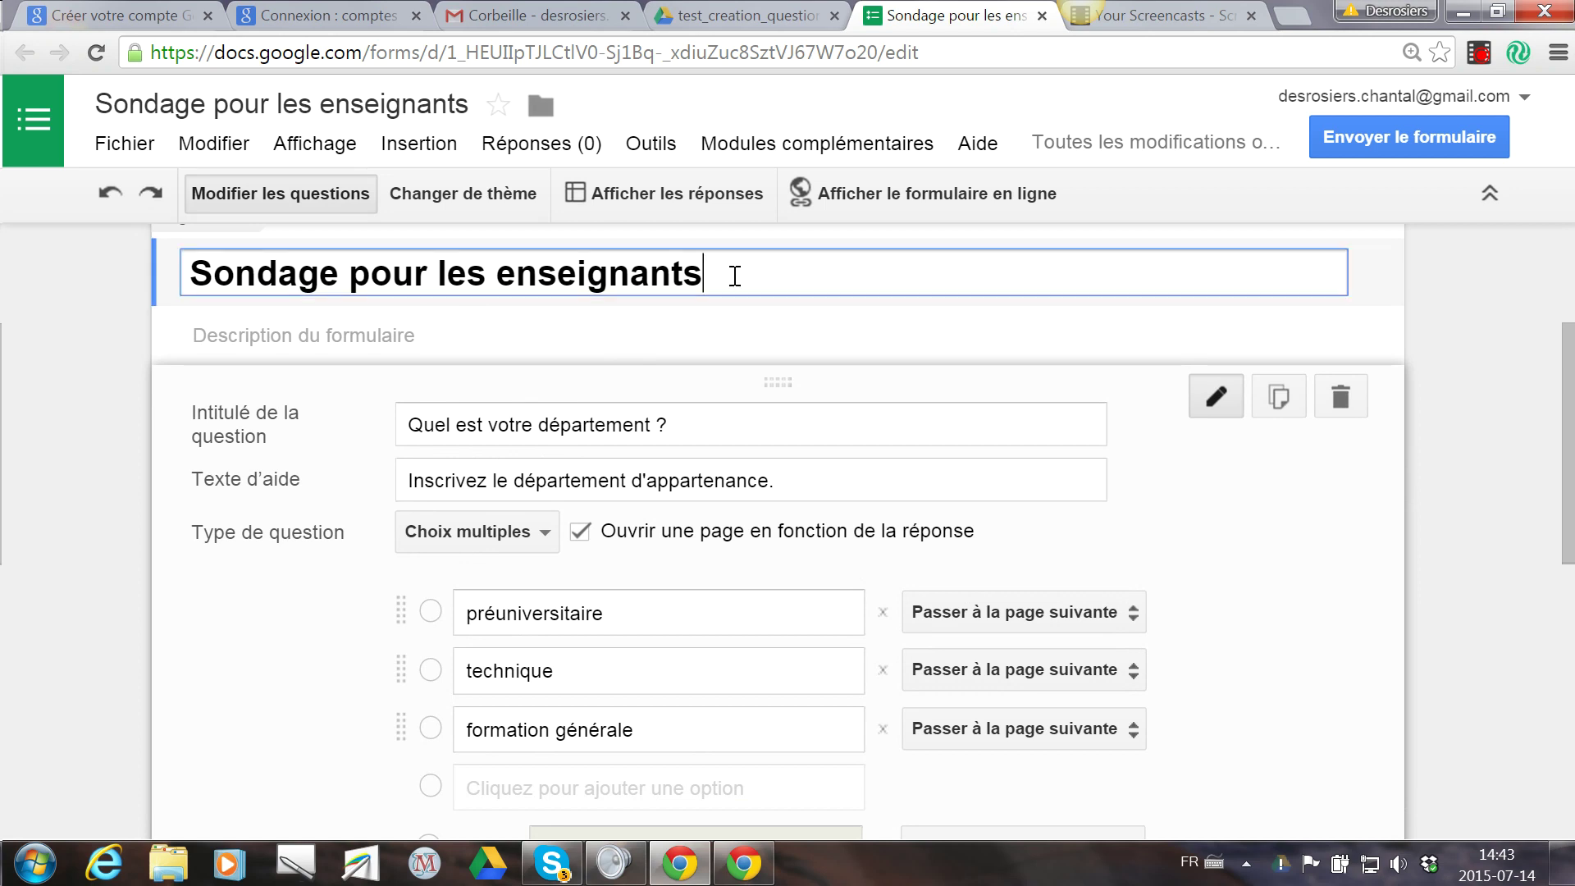
{"action": "left_click", "coordinate": [361, 336]}
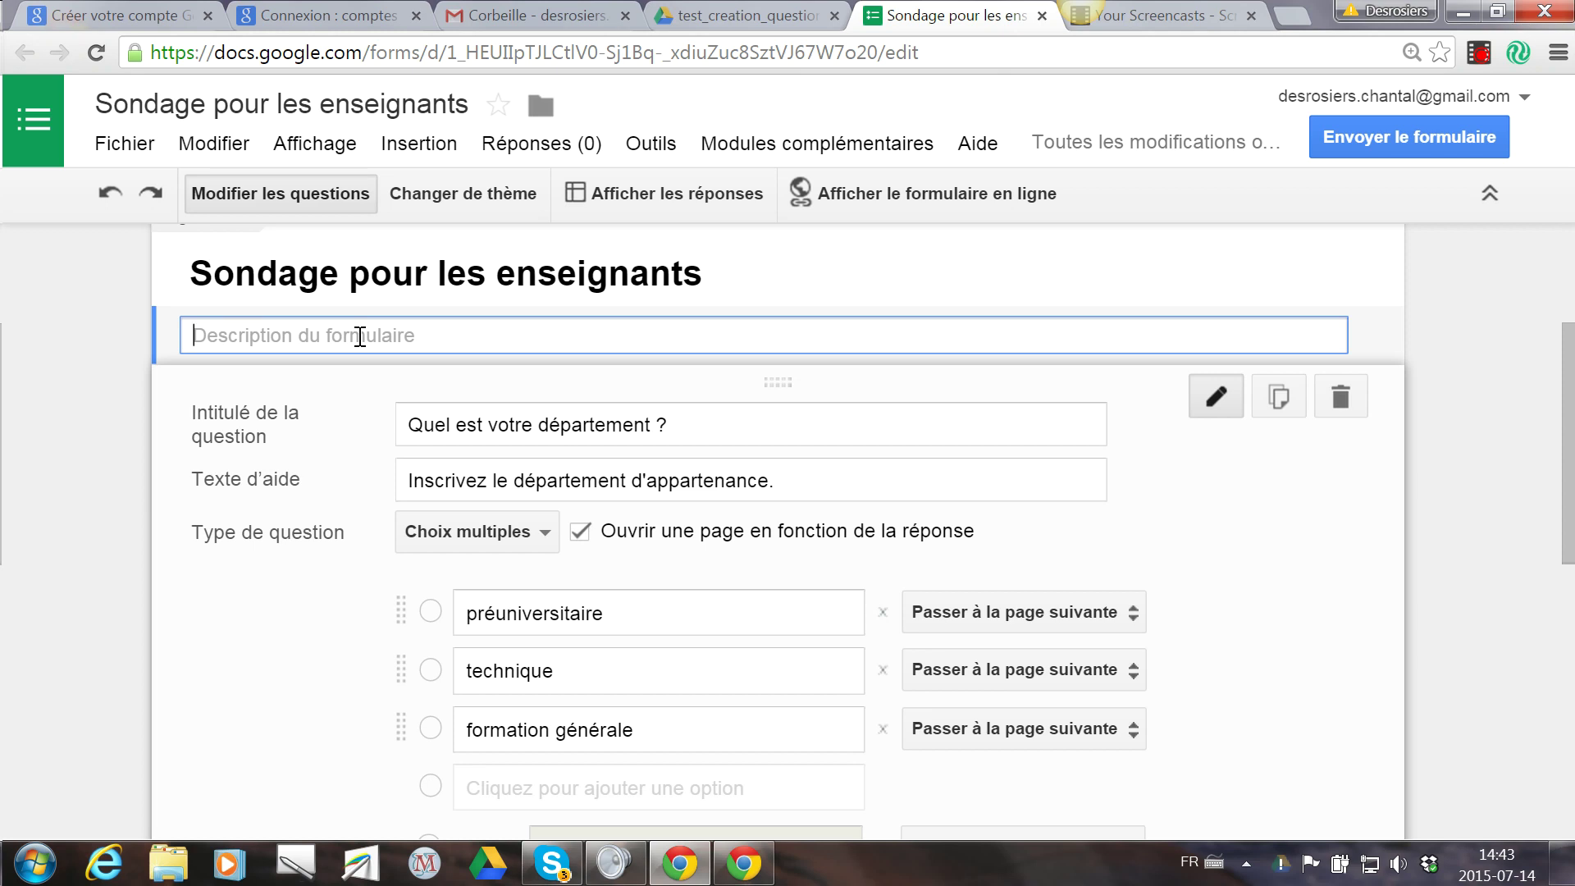
{"action": "type", "text": "Questio"}
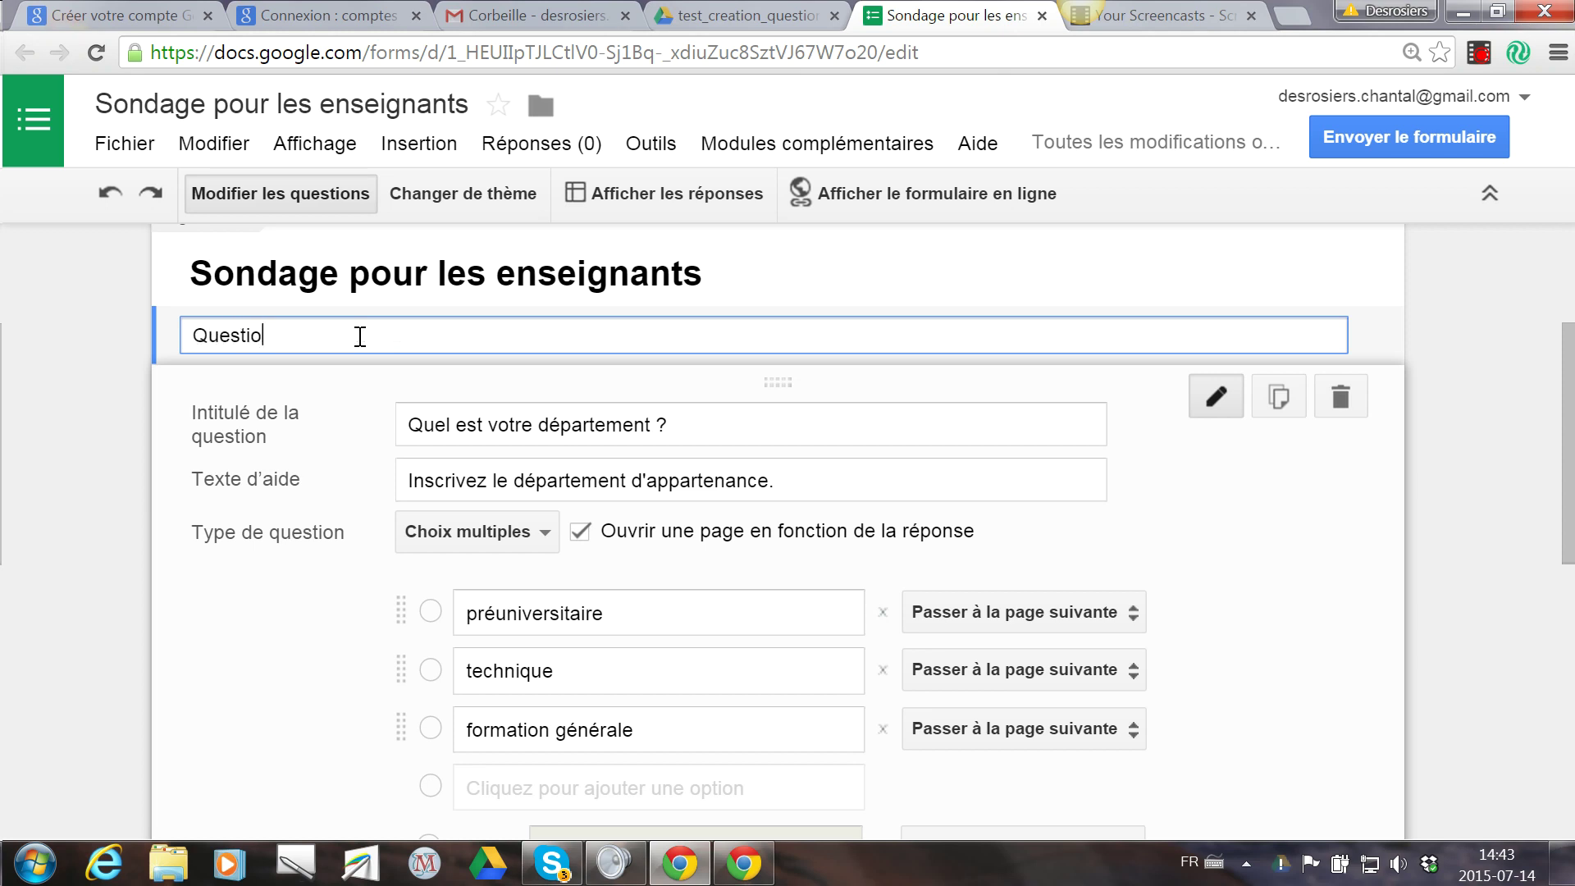
{"action": "type", "text": "nnaire de perception générale"}
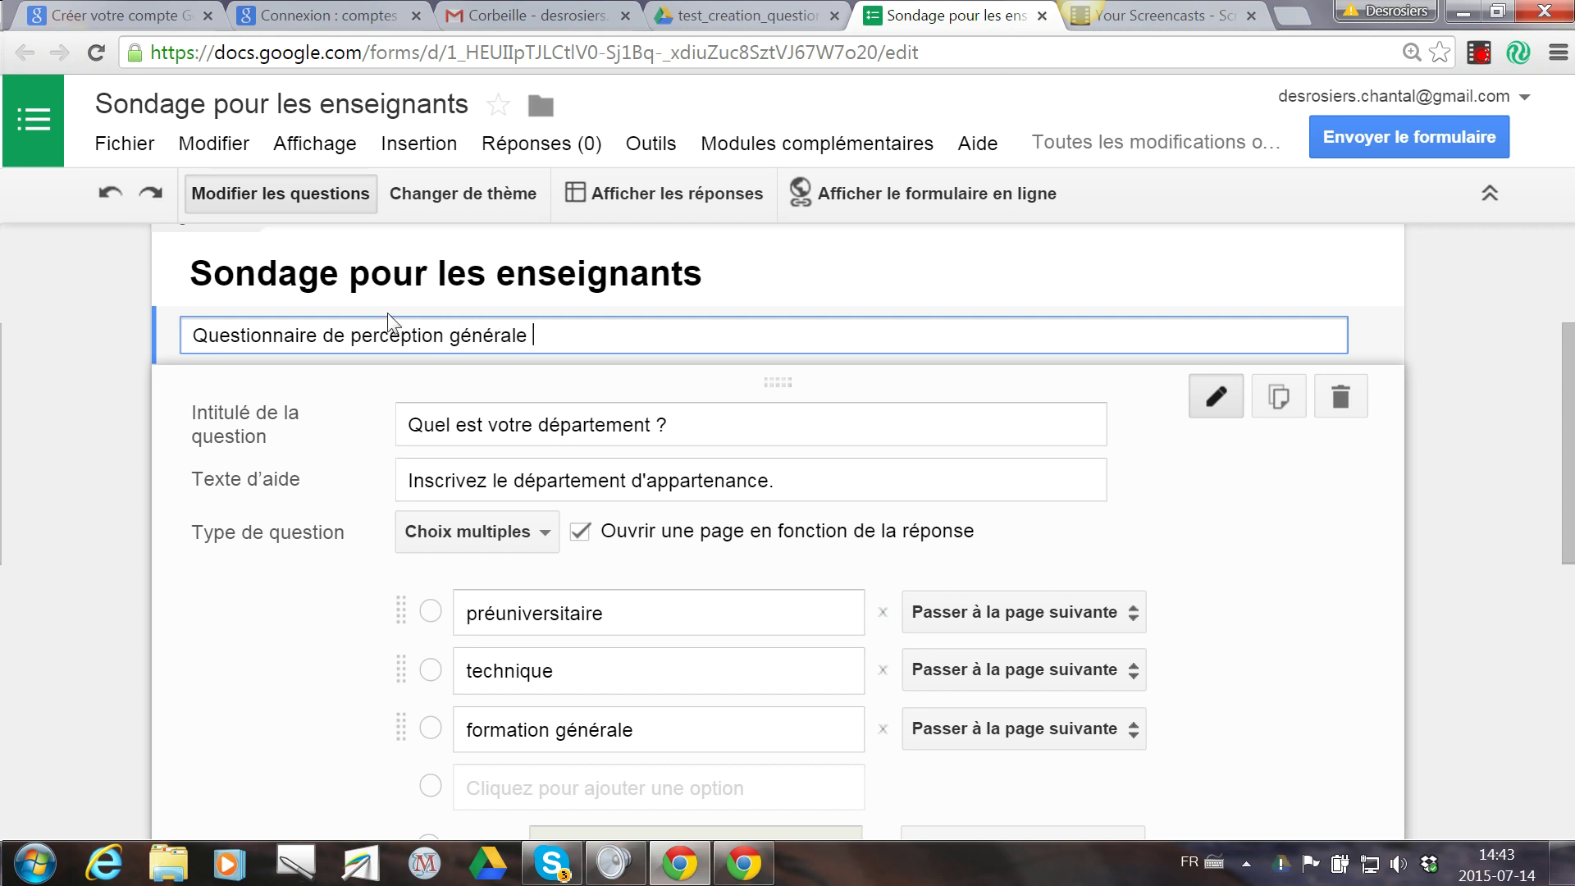
- Extend the form description with six line breaks after its text and place the cursor in the blank area
{"action": "key", "text": "Return"}
{"action": "key", "text": "Return"}
{"action": "key", "text": "Return"}
{"action": "key", "text": "Return"}
{"action": "key", "text": "Return"}
{"action": "key", "text": "Return"}
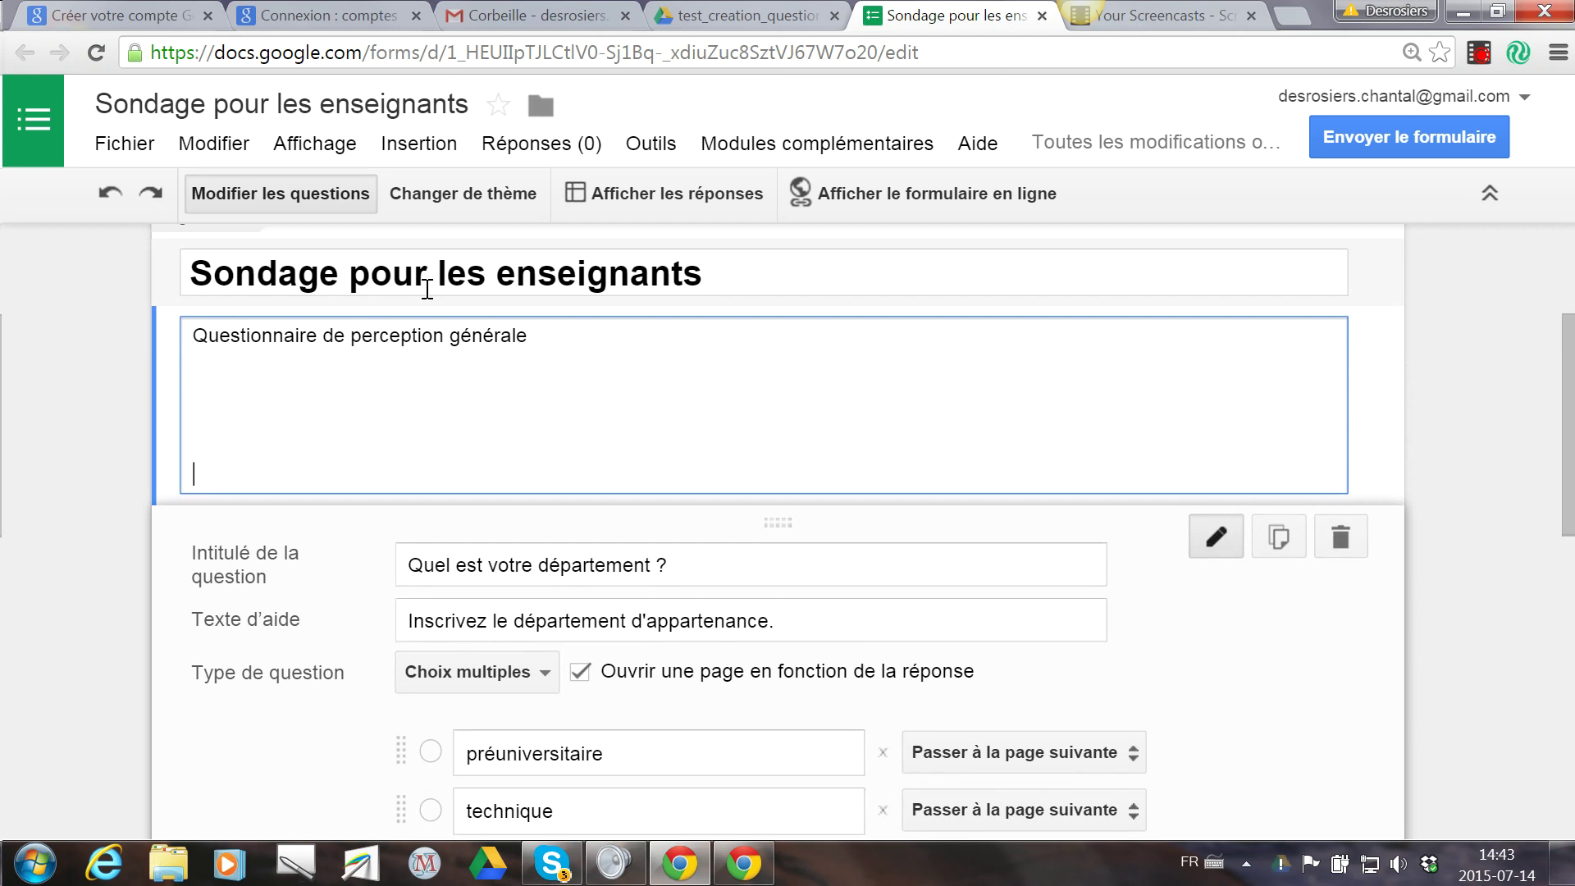
{"action": "left_click", "coordinate": [371, 394]}
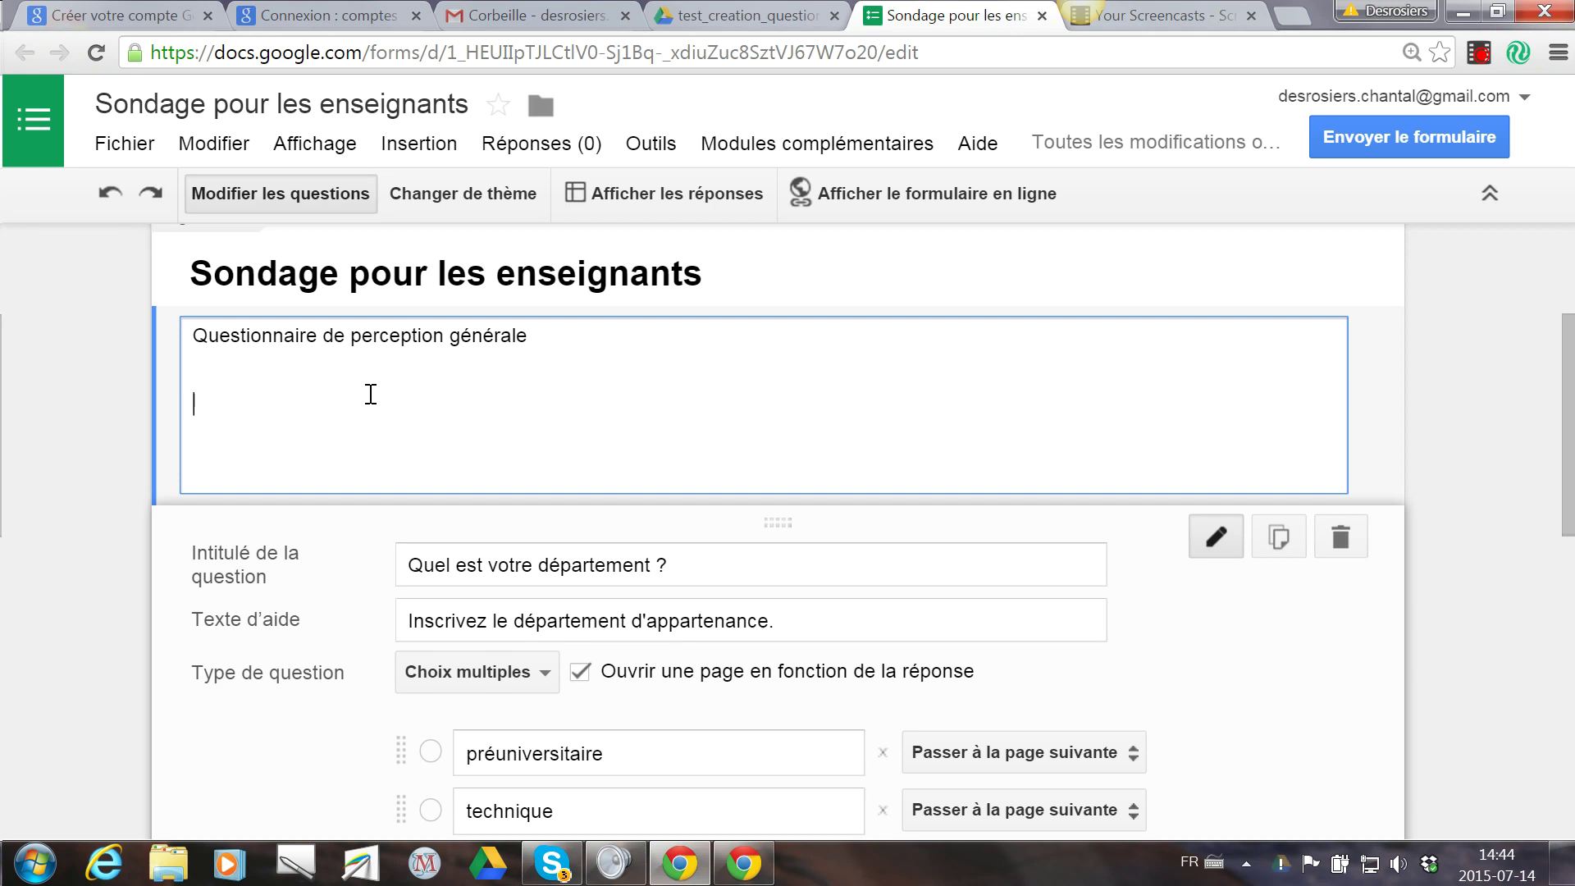
- Examine the standard, advanced and layout element types that can be added below the department question, without adding any
{"action": "scroll", "coordinate": [371, 394], "scroll_direction": "down", "scroll_amount": 10}
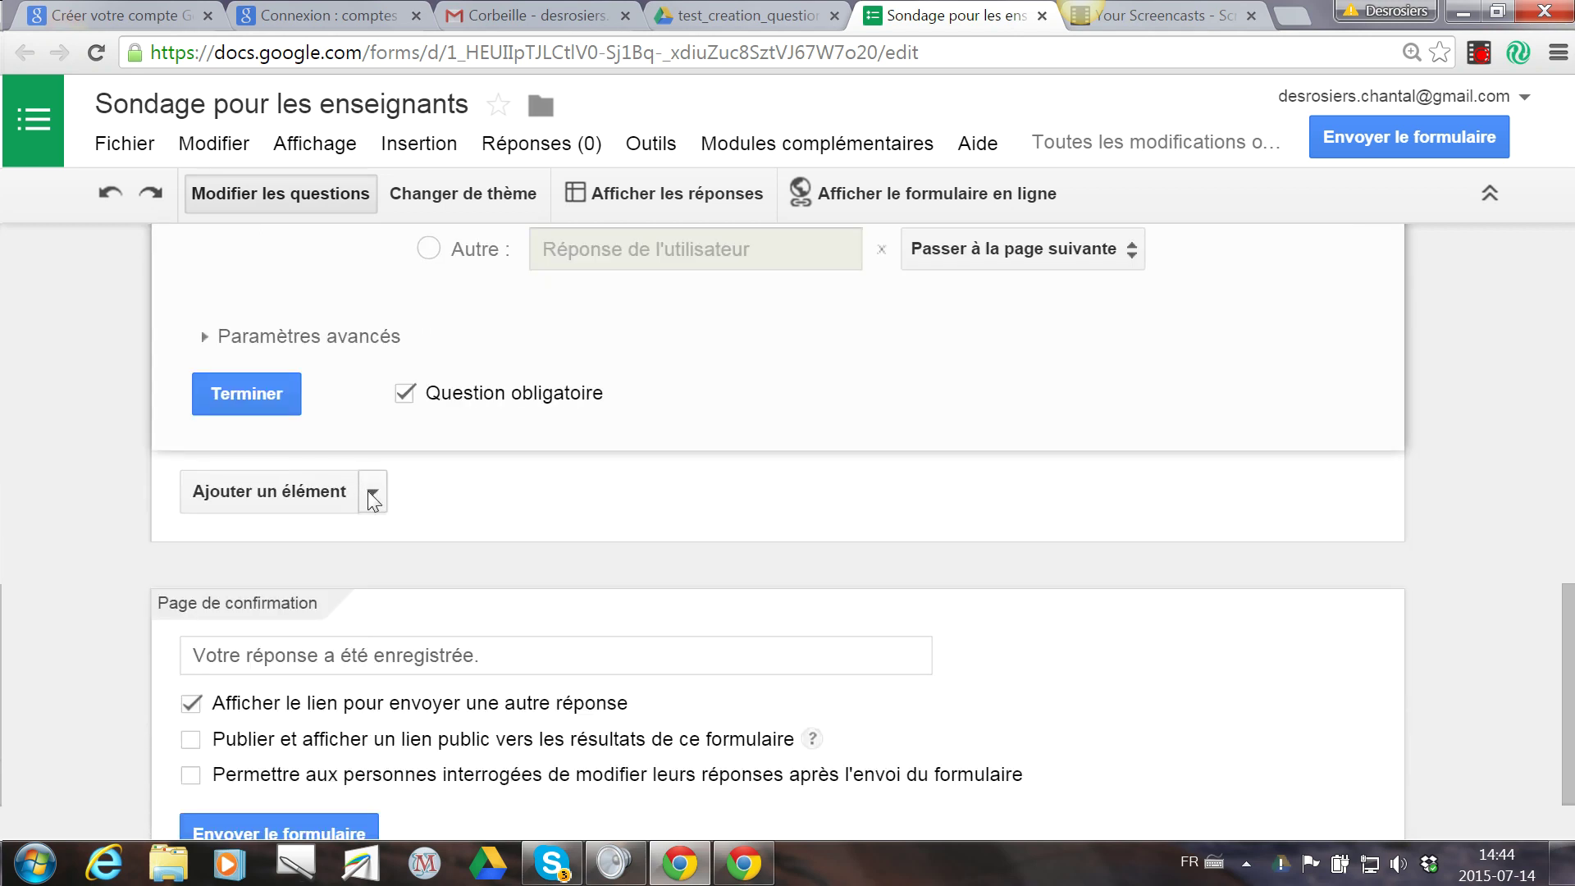
{"action": "left_click", "coordinate": [373, 495]}
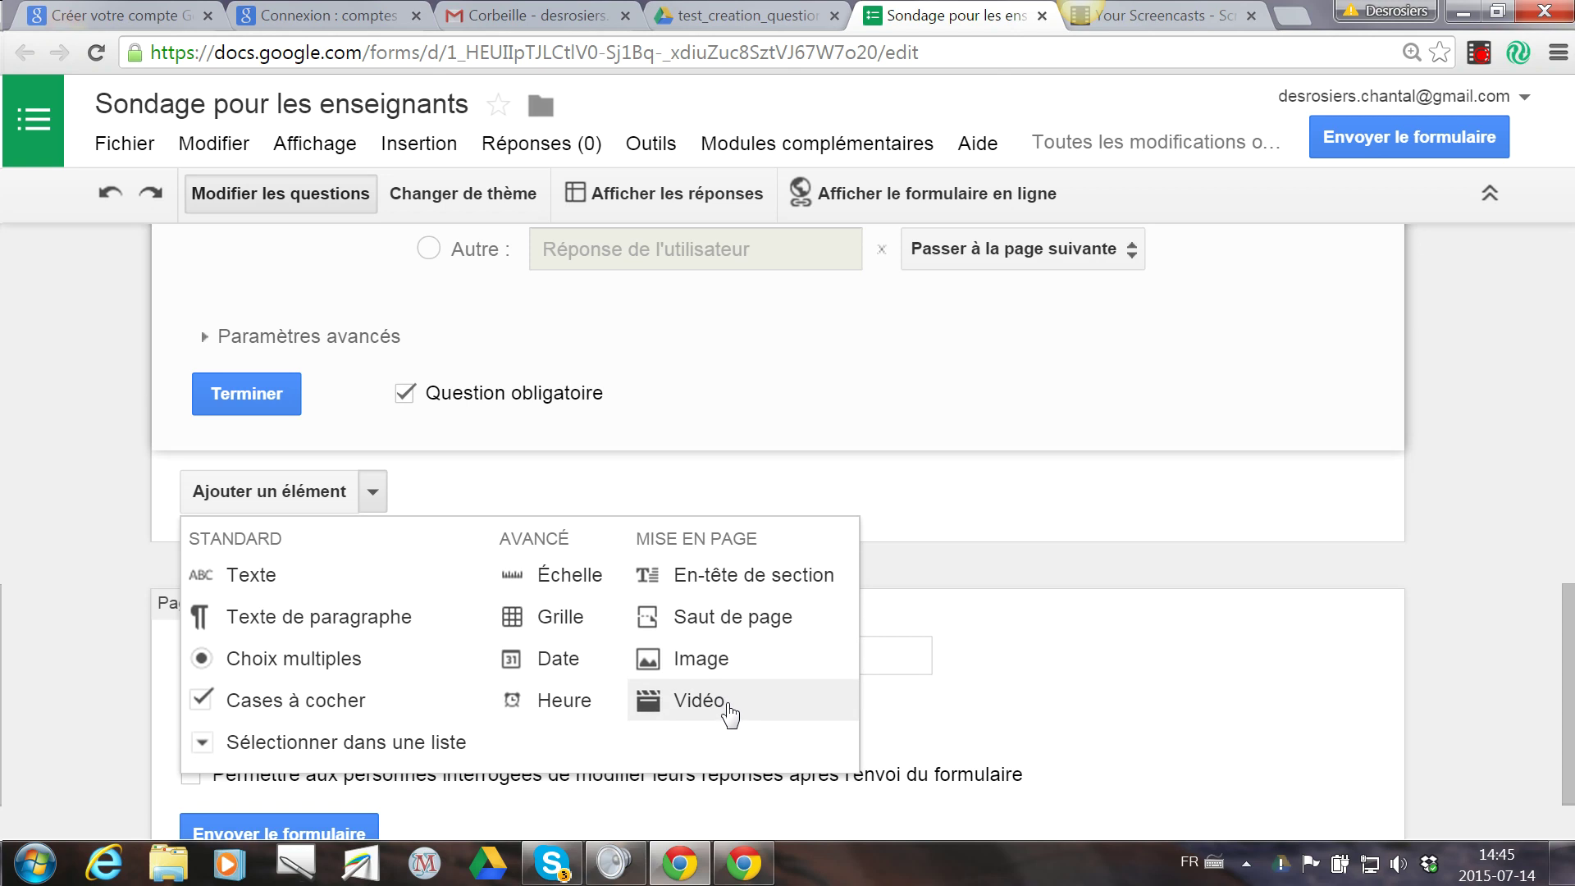
{"action": "left_click", "coordinate": [1094, 651]}
- Open the response message of the confirmation page for editing
{"action": "scroll", "coordinate": [1094, 650], "scroll_direction": "down", "scroll_amount": 1}
{"action": "scroll", "coordinate": [992, 648], "scroll_direction": "up", "scroll_amount": 4}
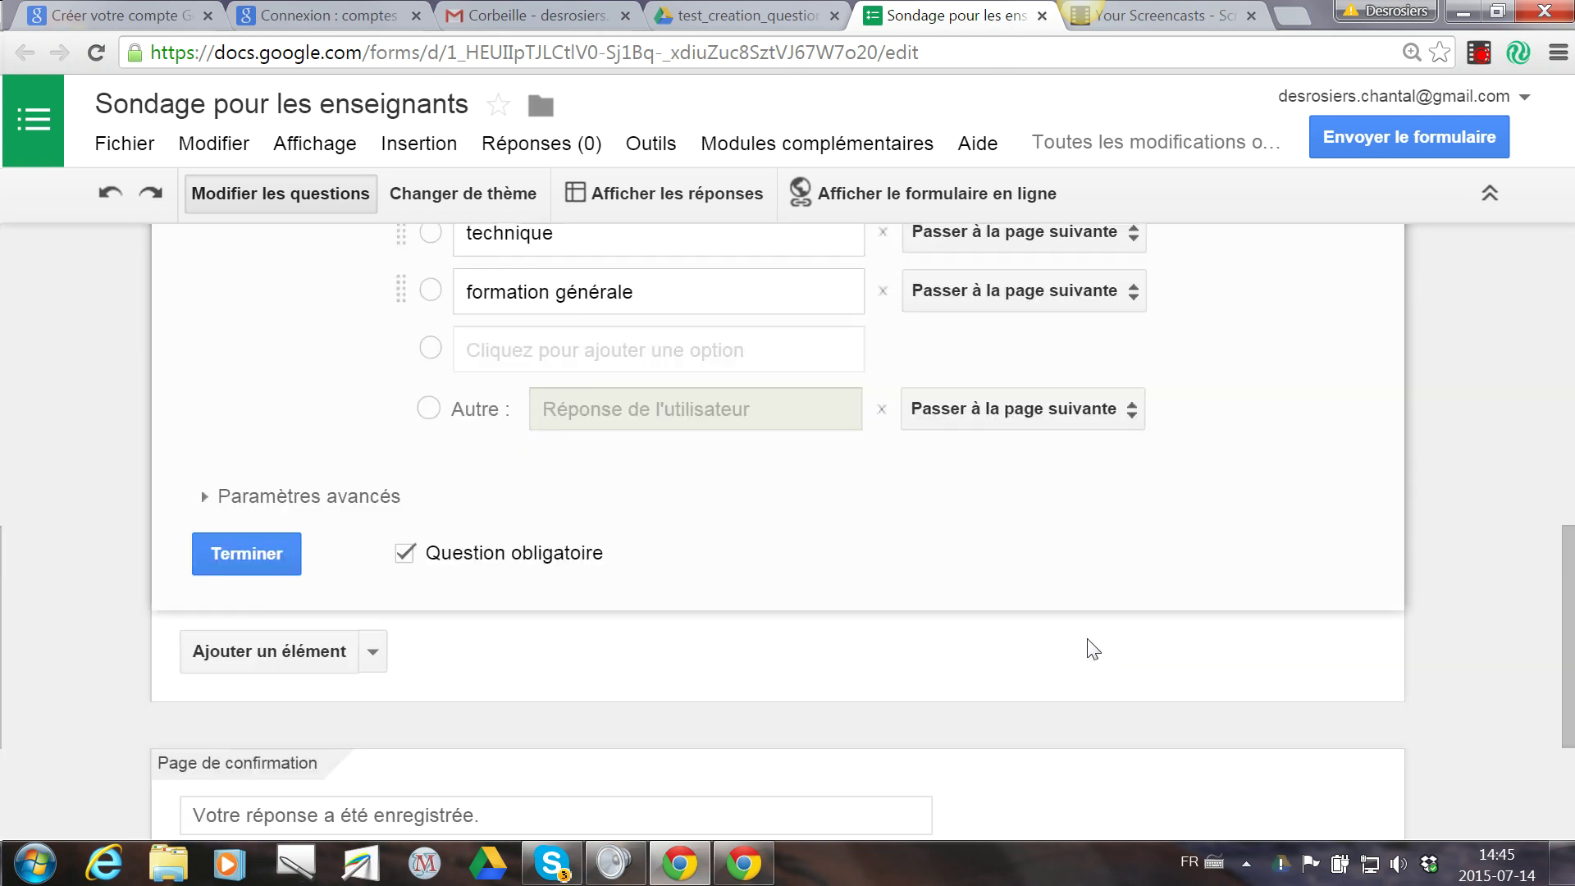
{"action": "scroll", "coordinate": [992, 647], "scroll_direction": "down", "scroll_amount": 4}
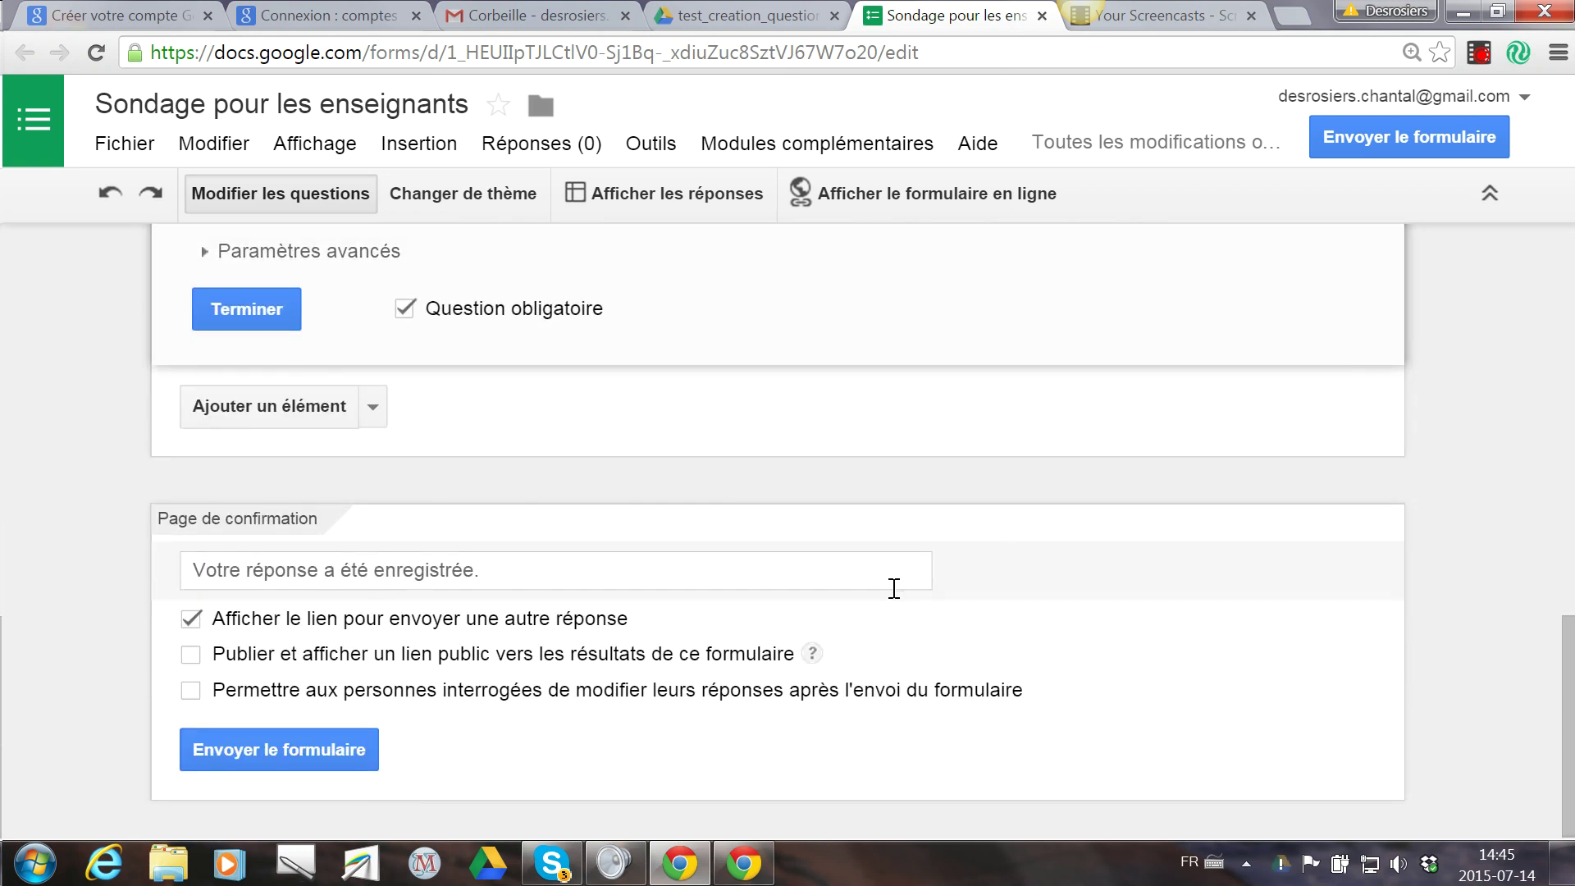
{"action": "left_click", "coordinate": [852, 583]}
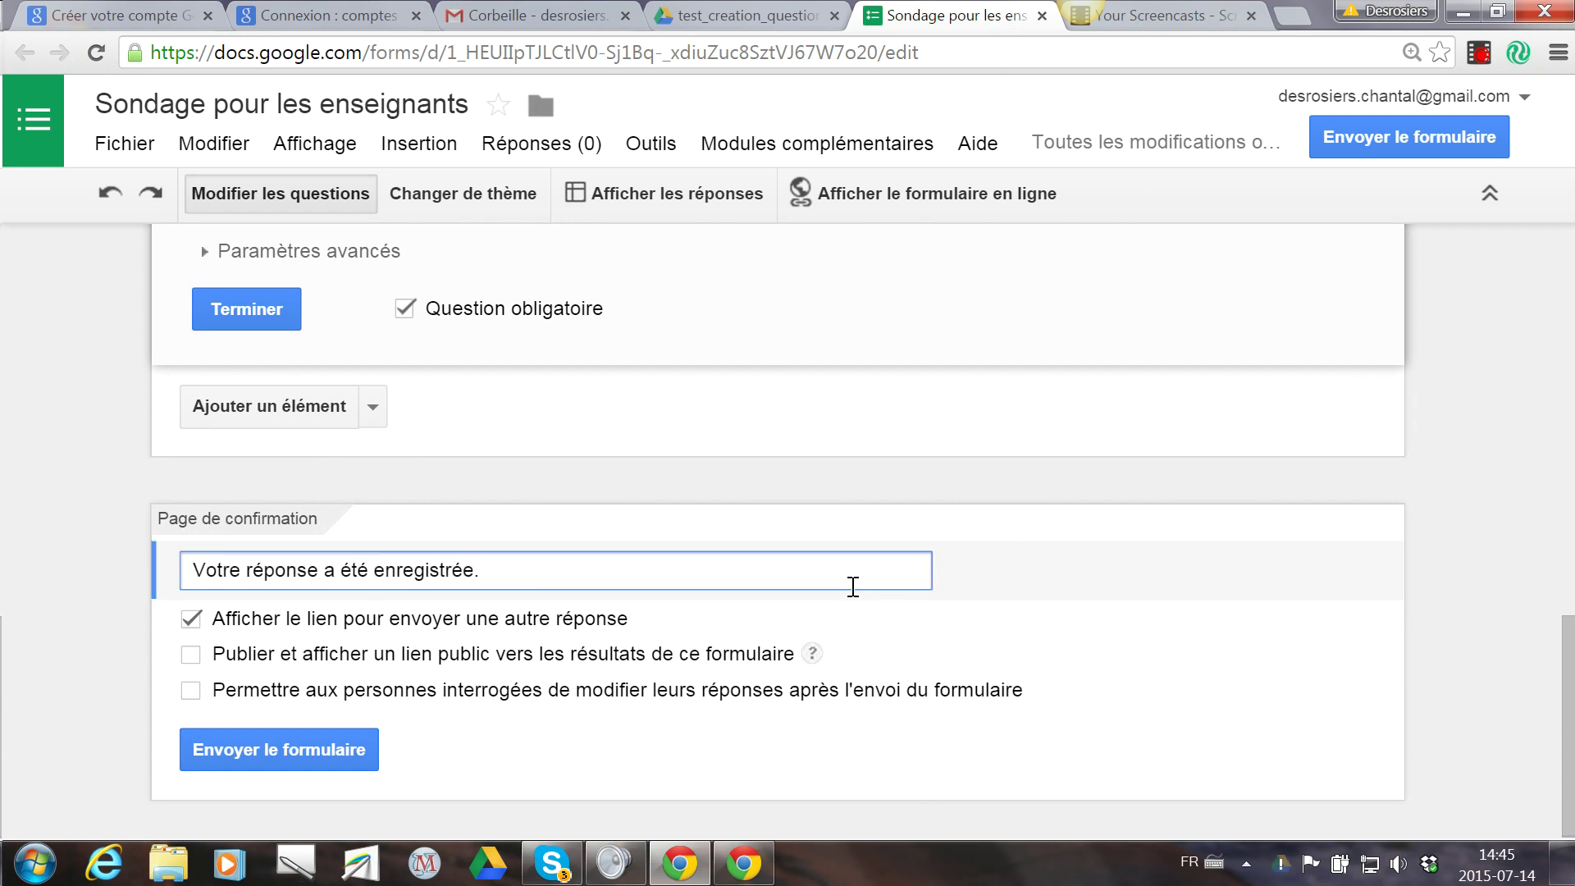